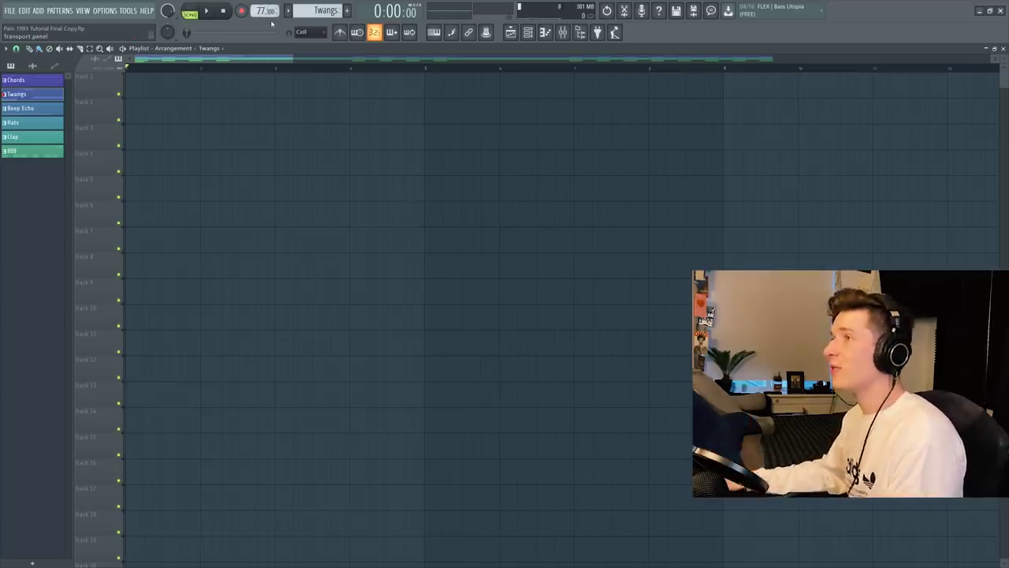
Open Swell's Sytrus from the Channel rack and view its OP6 operator envelope.
key("F6")
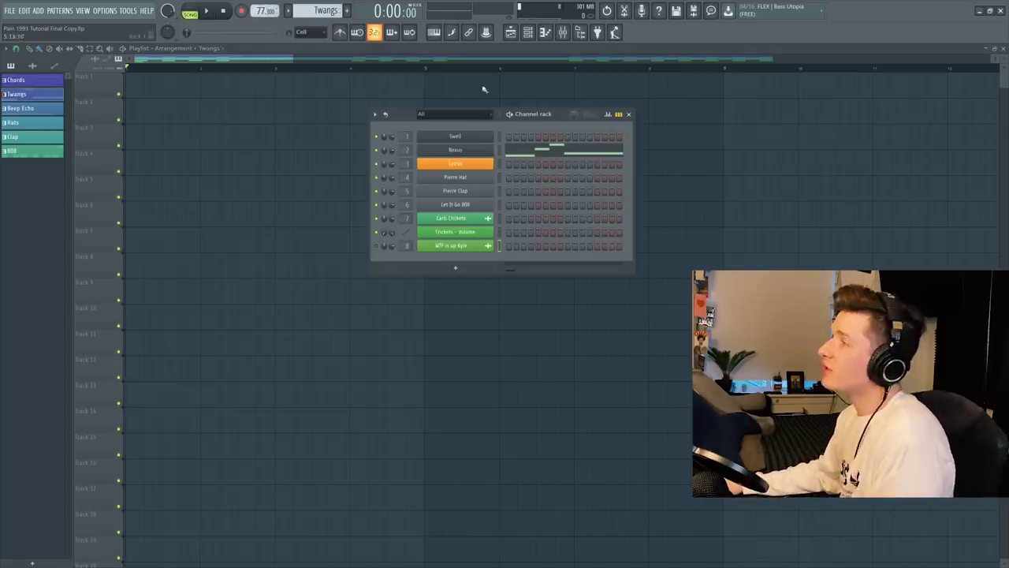
left_click(466, 139)
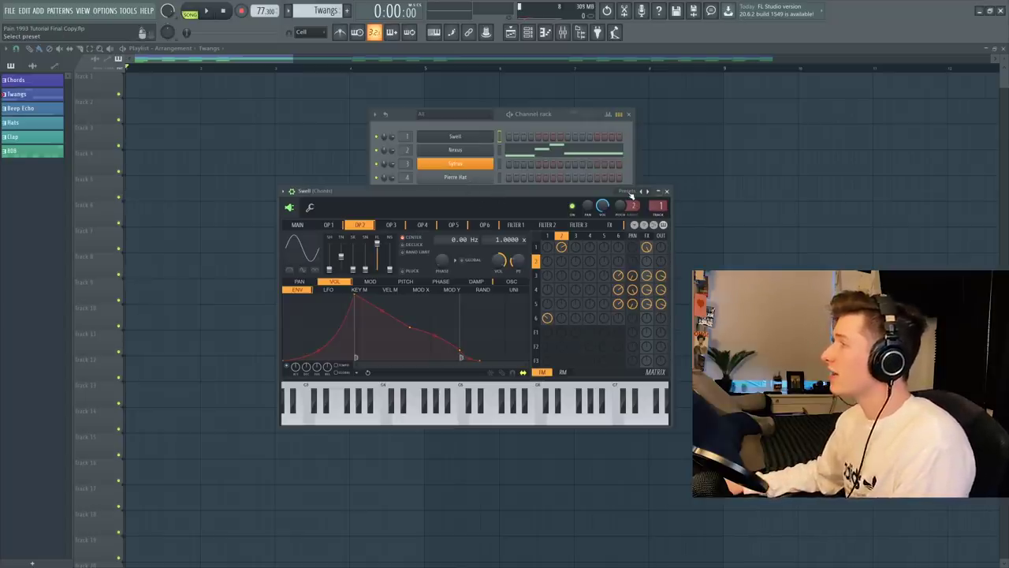
left_click(485, 225)
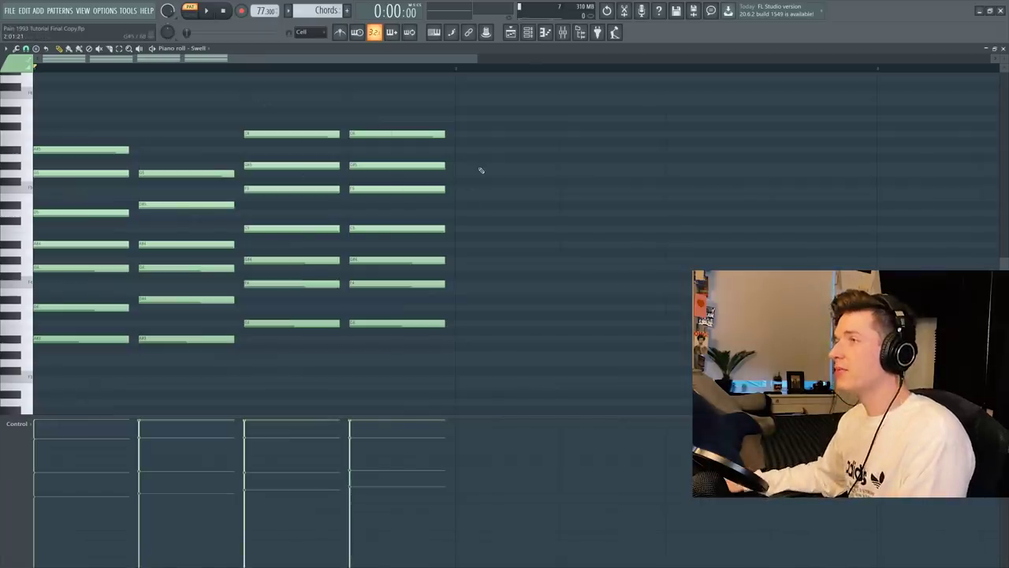
key("space")
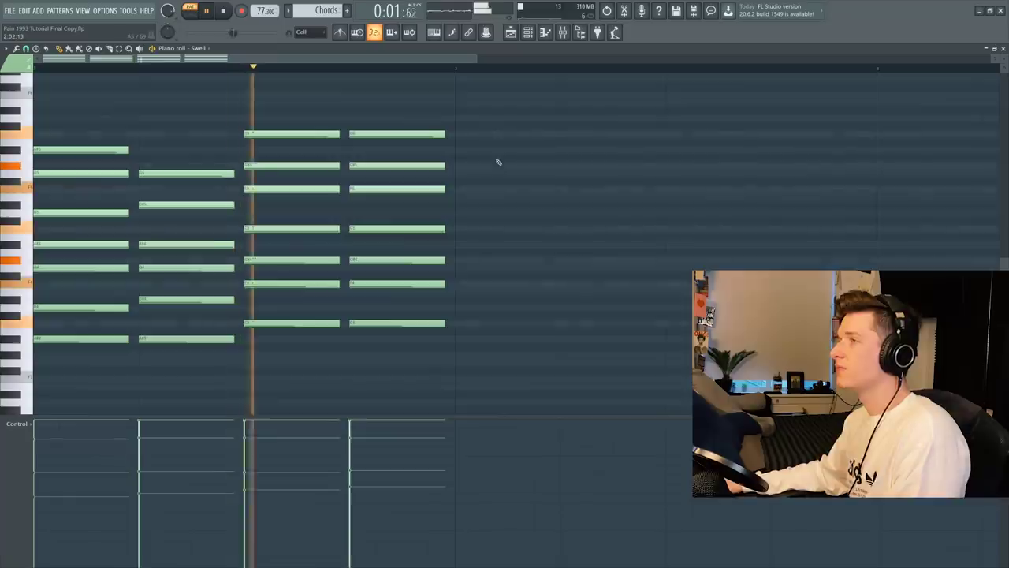
key("space")
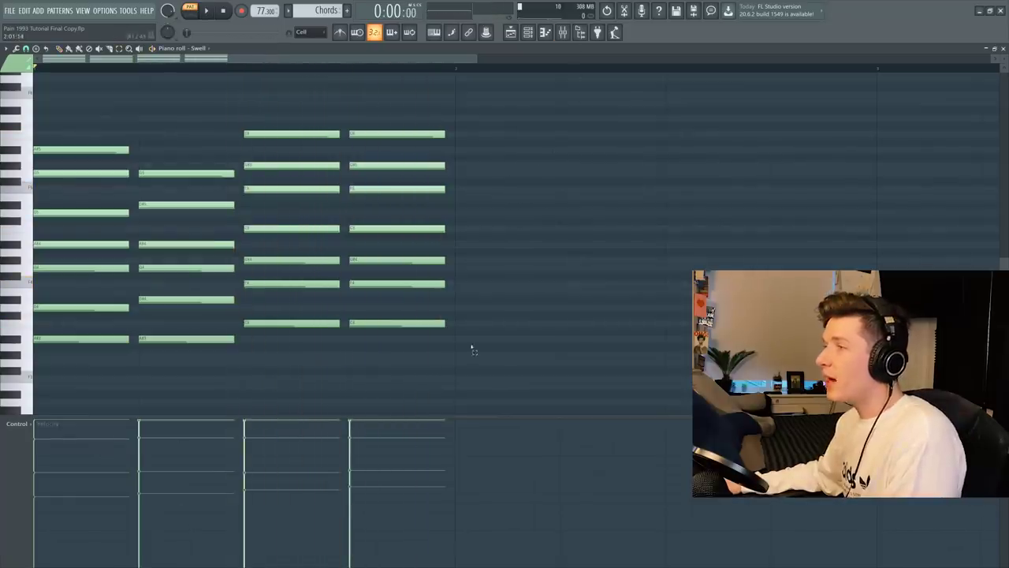
left_click_drag(472, 349, 53, 327)
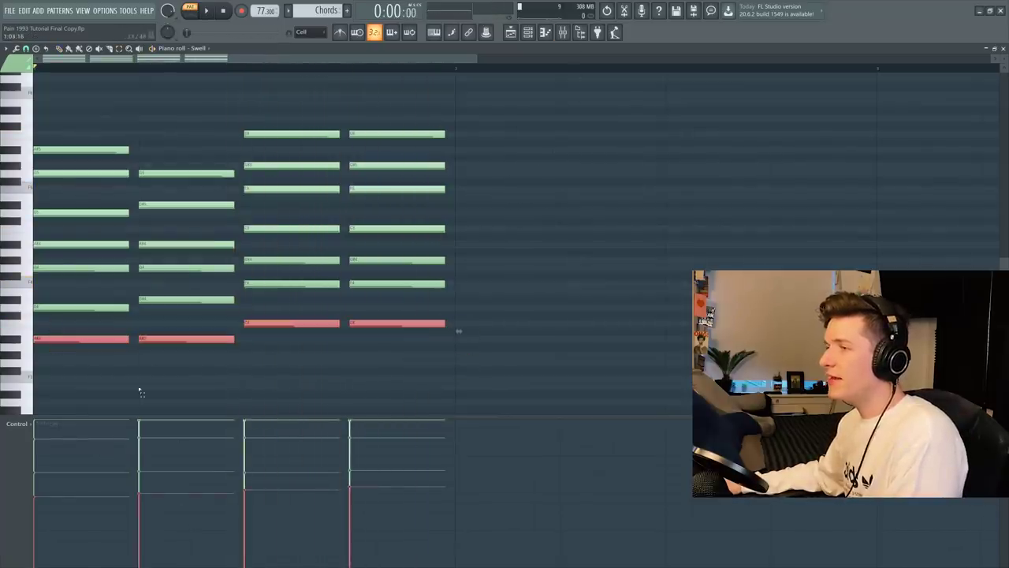
left_click_drag(513, 270, 35, 303)
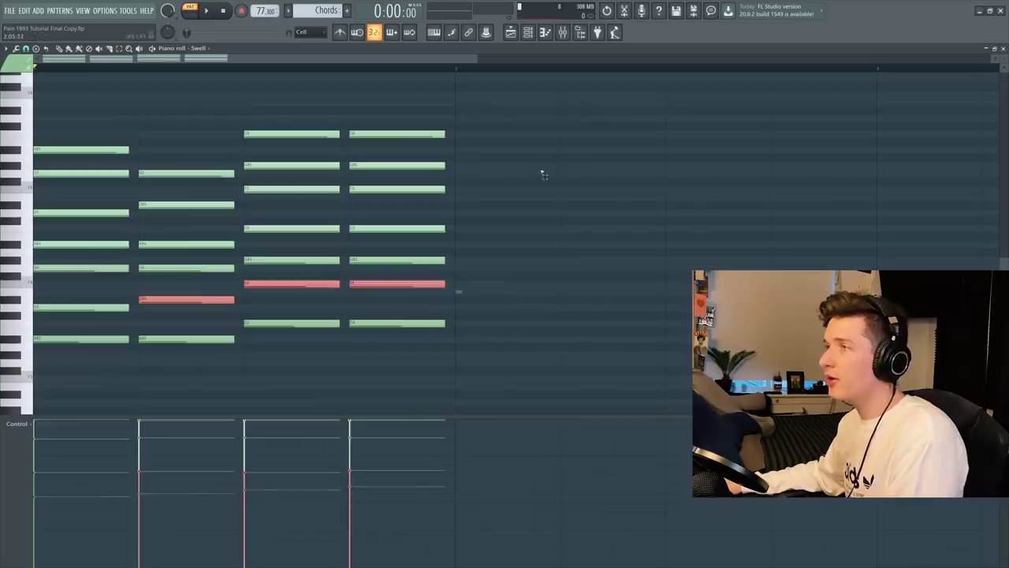
left_click_drag(509, 215, 14, 147)
Deselect the Chords notes and start playing the chord pattern.
left_click(584, 90)
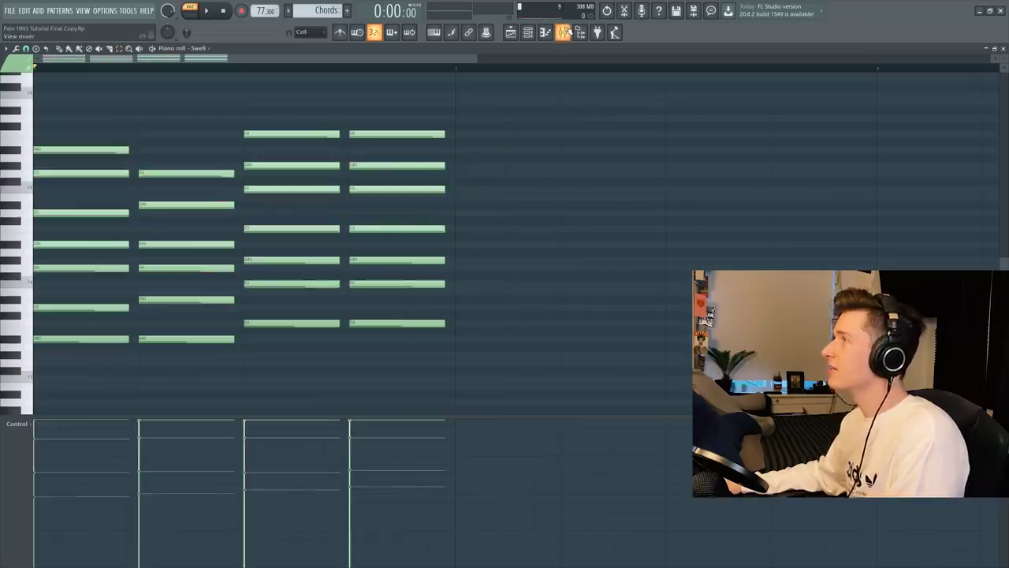
scroll(229, 228, "up", 3)
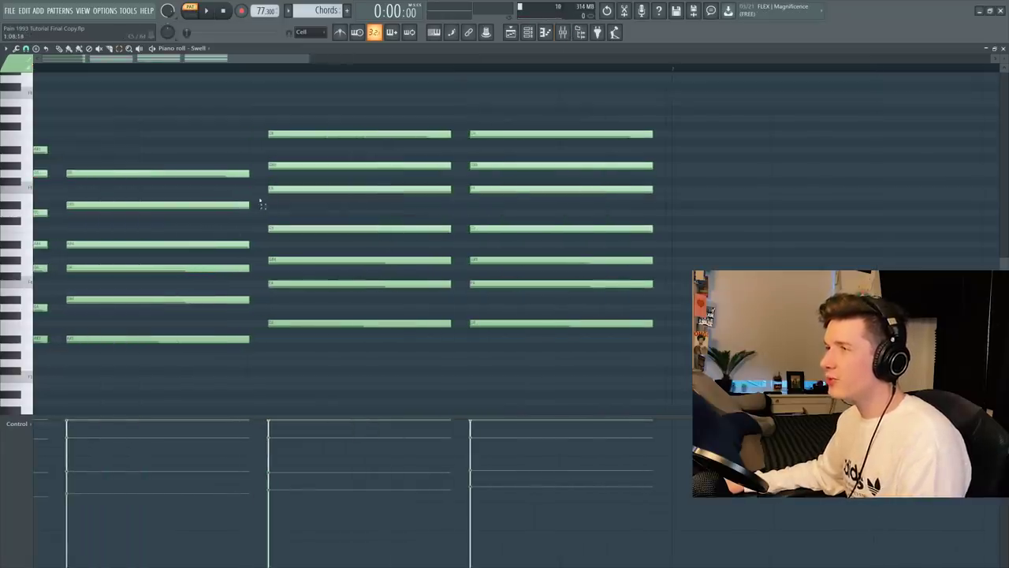
scroll(261, 217, "down", 3)
key("space")
Inspect the Chords insert's parametric EQ 2 and Fruity Reeverb 2 in the mixer, then stop playback.
key("F9")
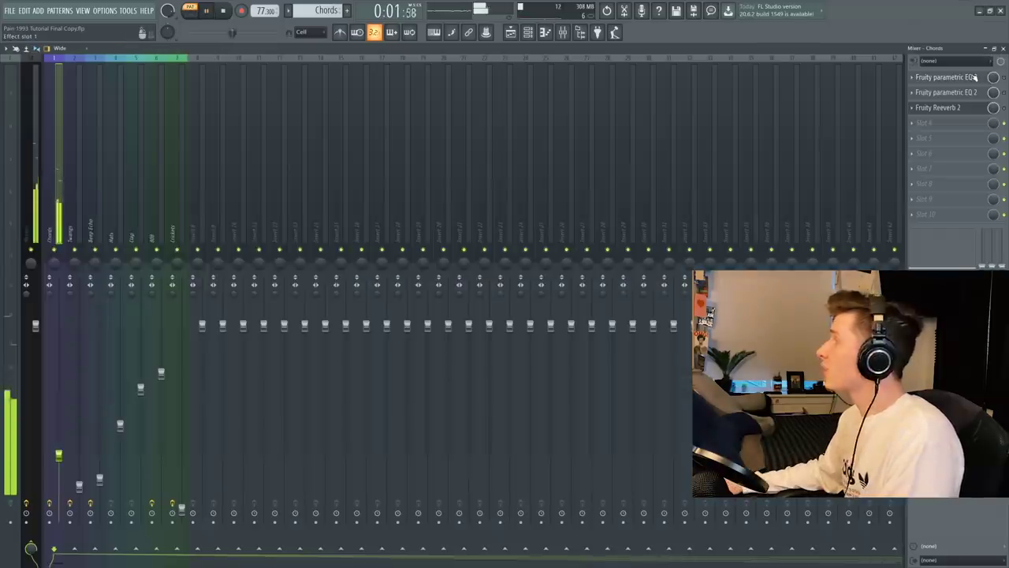
left_click(975, 76)
left_click(976, 77)
left_click(972, 93)
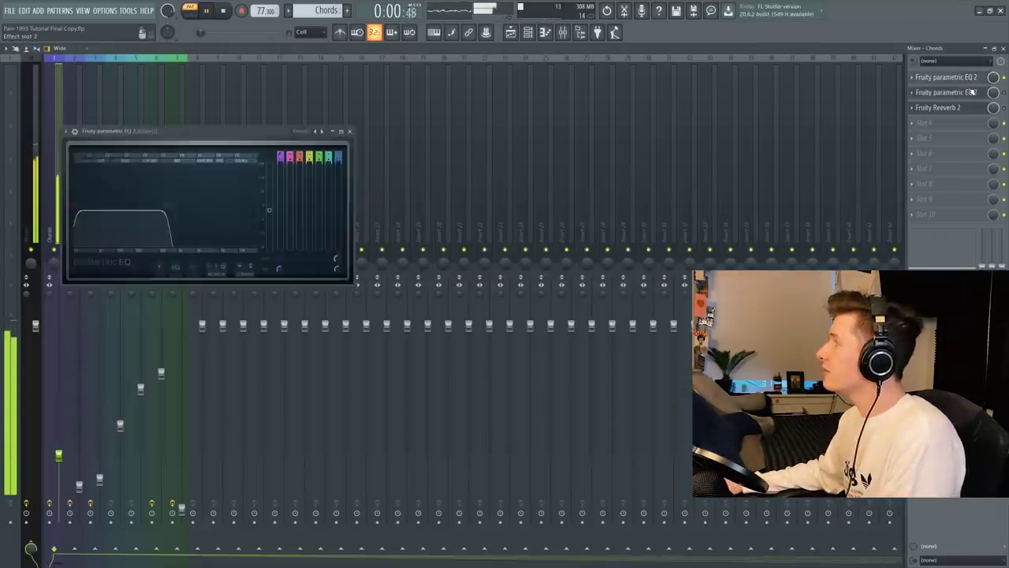
left_click(972, 92)
left_click(973, 92)
left_click(972, 93)
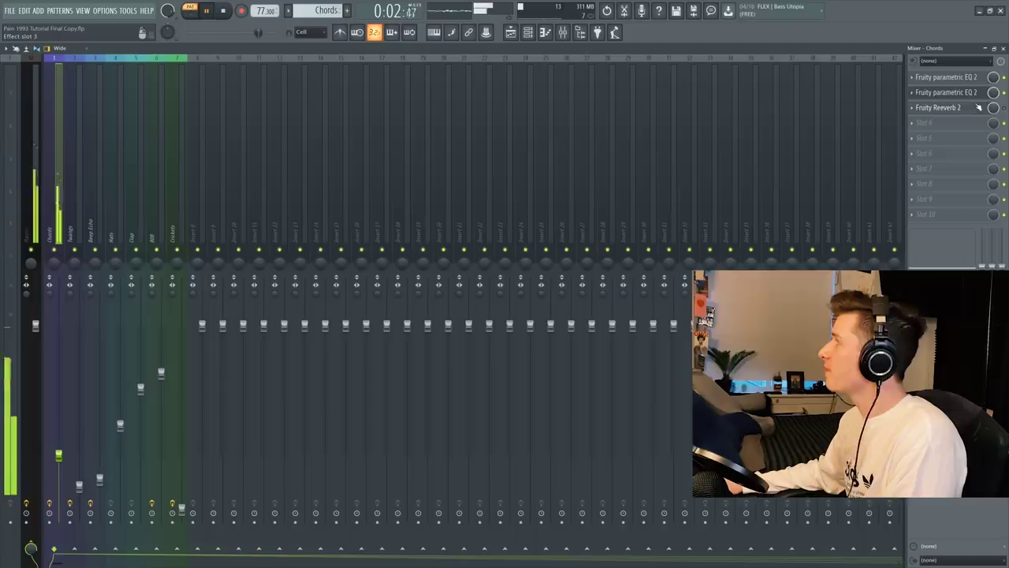
left_click(979, 108)
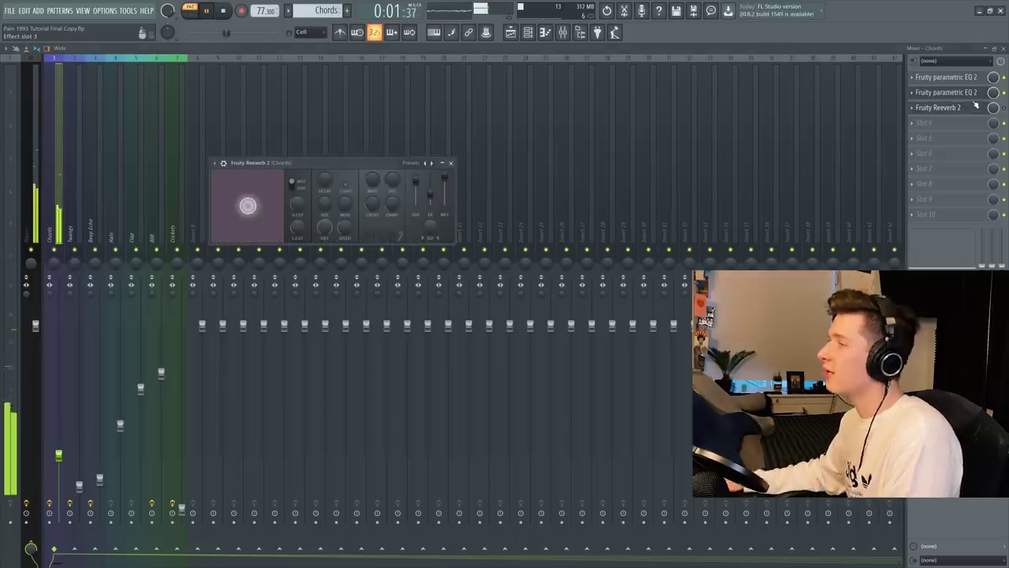
left_click(979, 108)
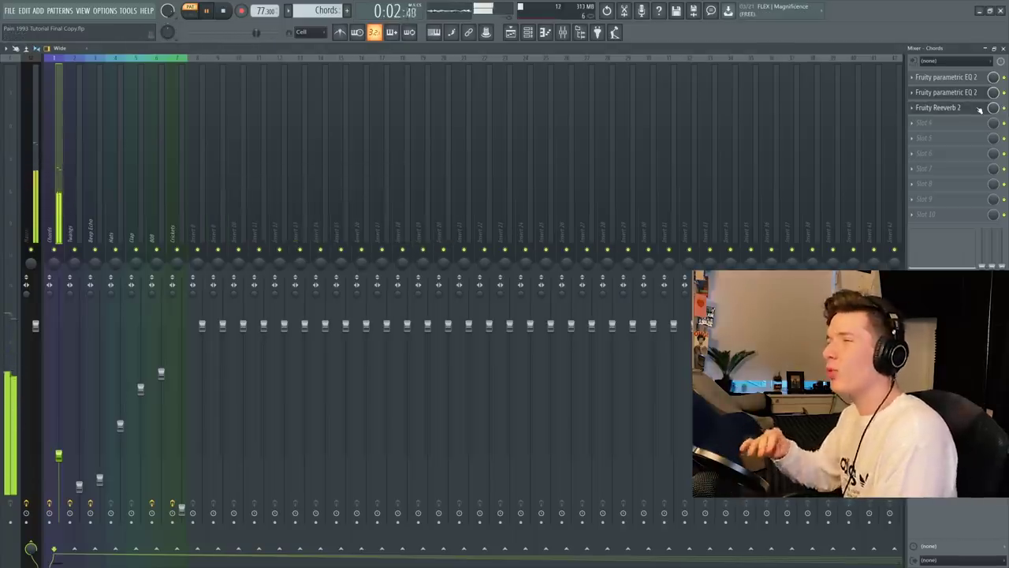
key("space")
Paint a second Chords clip on Track 1 and open its notes in the piano roll.
key("F5")
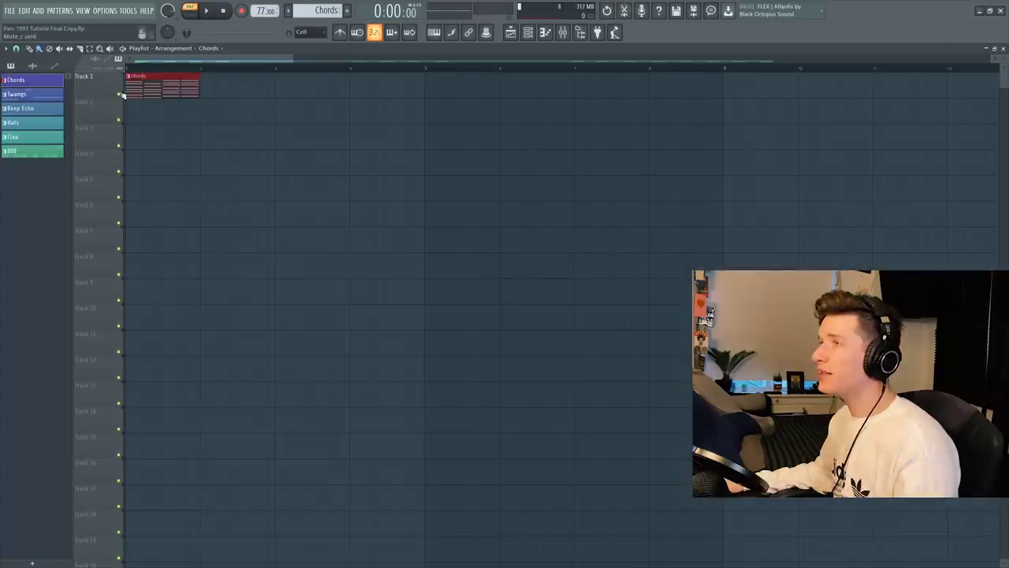
left_click(216, 91)
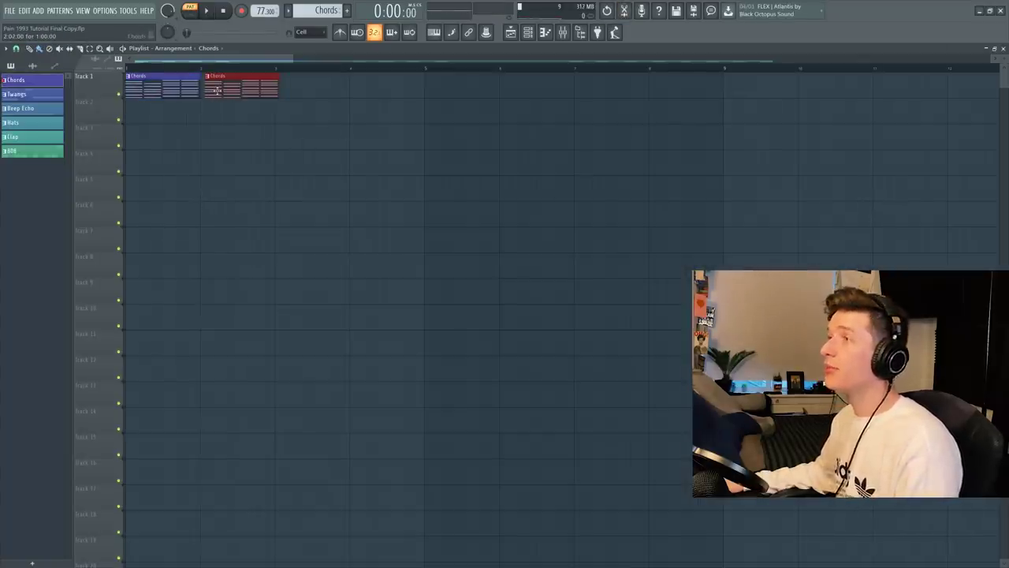
double_click(216, 91)
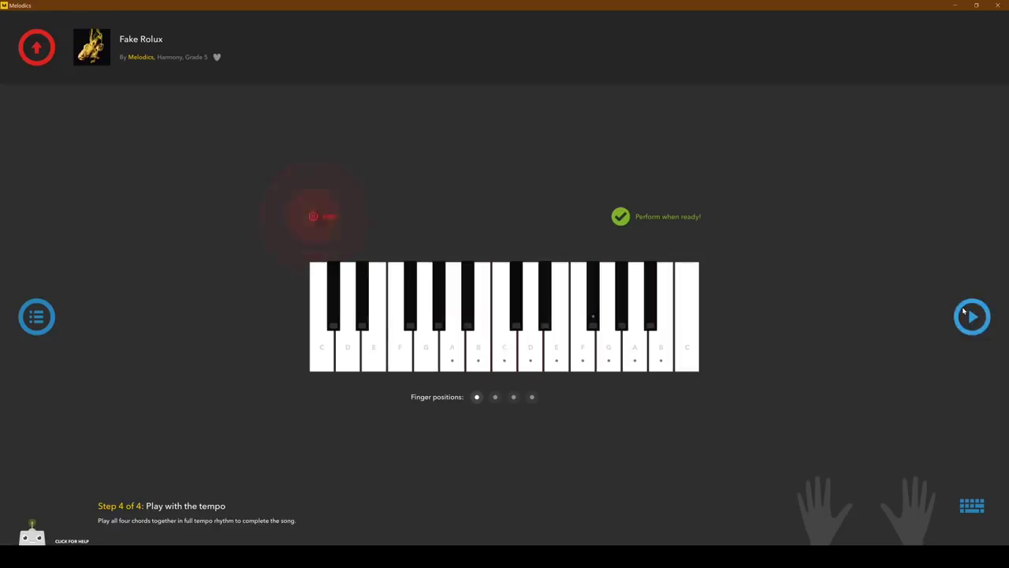
Play the Fake Rolux lesson in Performance Mode, then scroll down through the Melodics page.
left_click(963, 313)
left_click(963, 314)
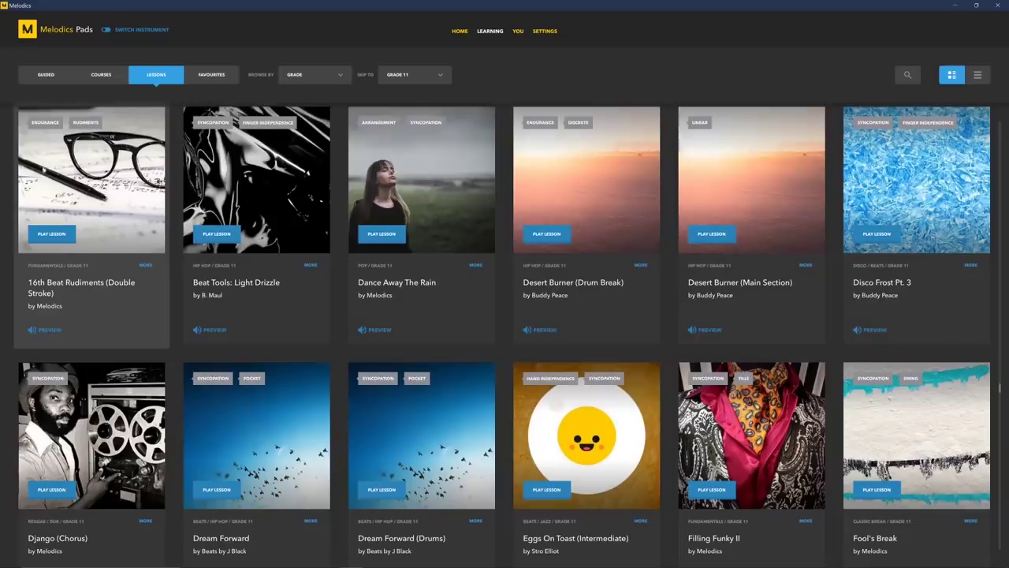
scroll(141, 259, "down", 2)
scroll(140, 259, "down", 3)
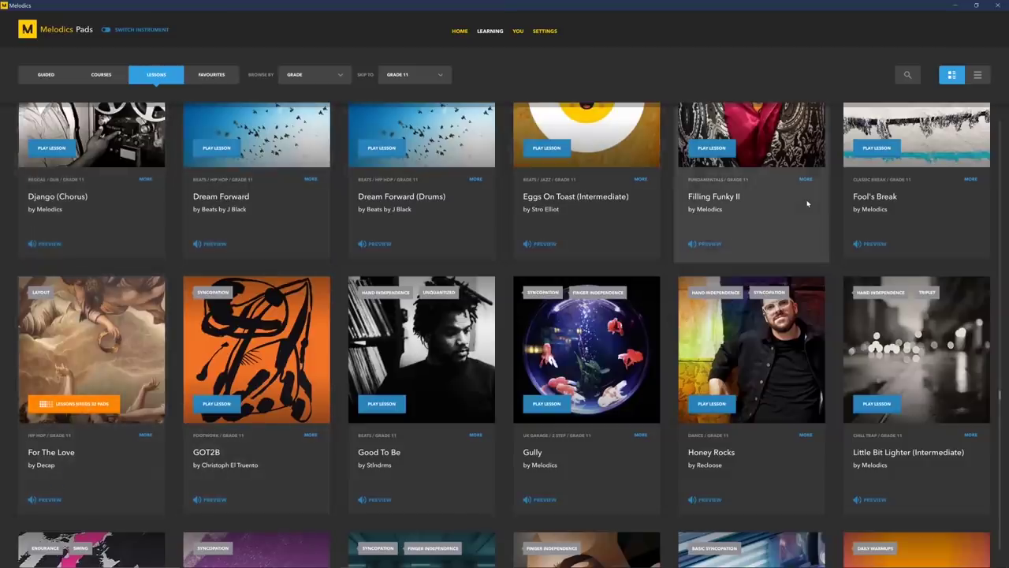
scroll(806, 203, "down", 5)
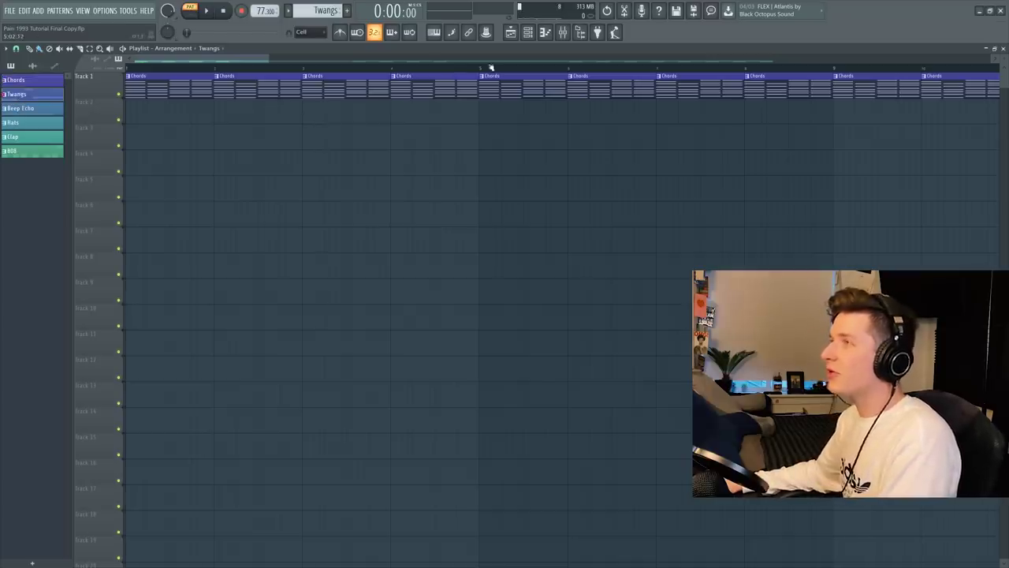
Open the Nexus synth from the Channel rack and play its Twangs notes in the piano roll.
left_click(527, 31)
left_click(478, 151)
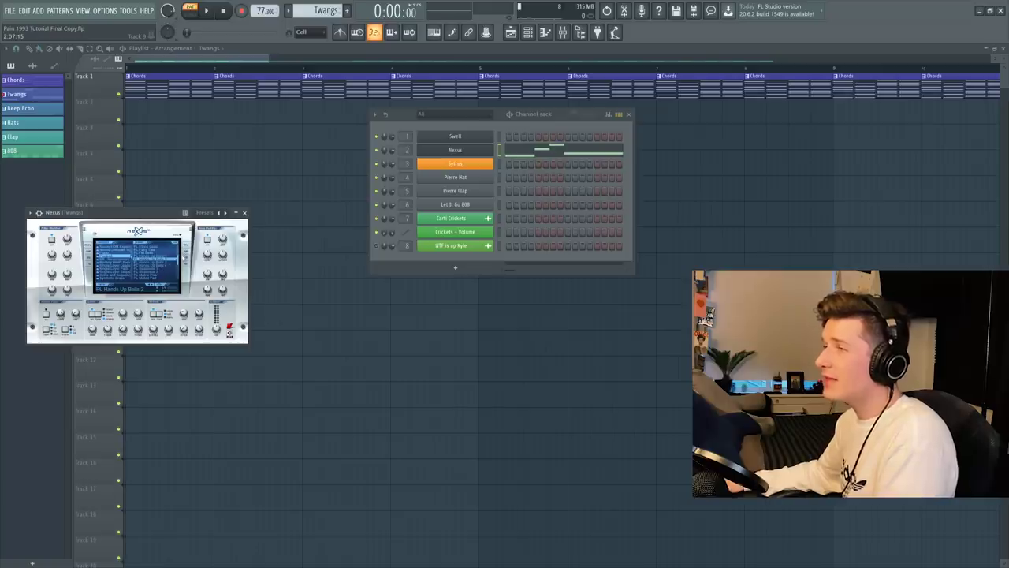
left_click(544, 32)
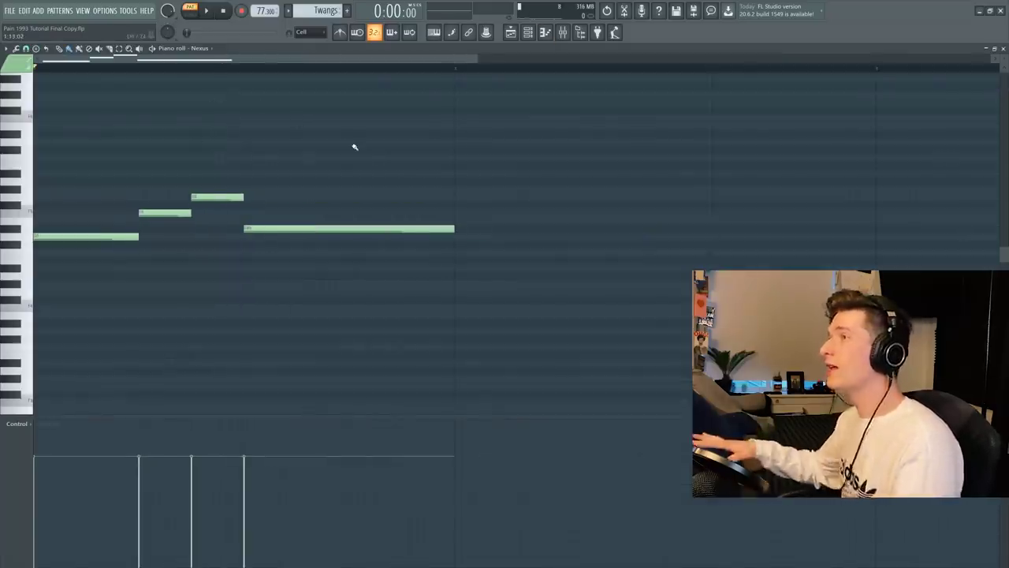
key("space")
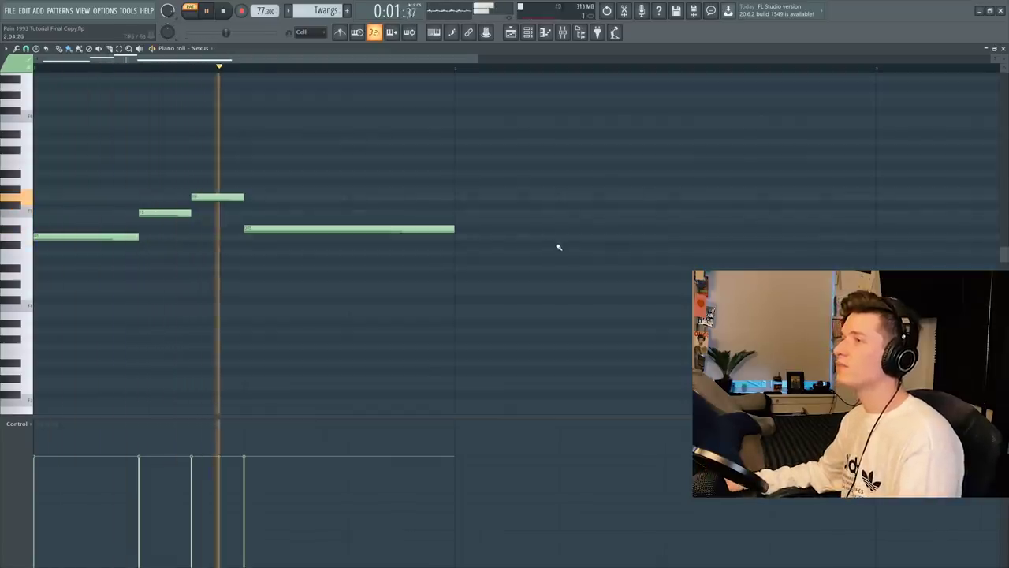
Audition the Twangs insert's reverb and parametric EQ in the mixer during playback.
left_click(563, 35)
key("space")
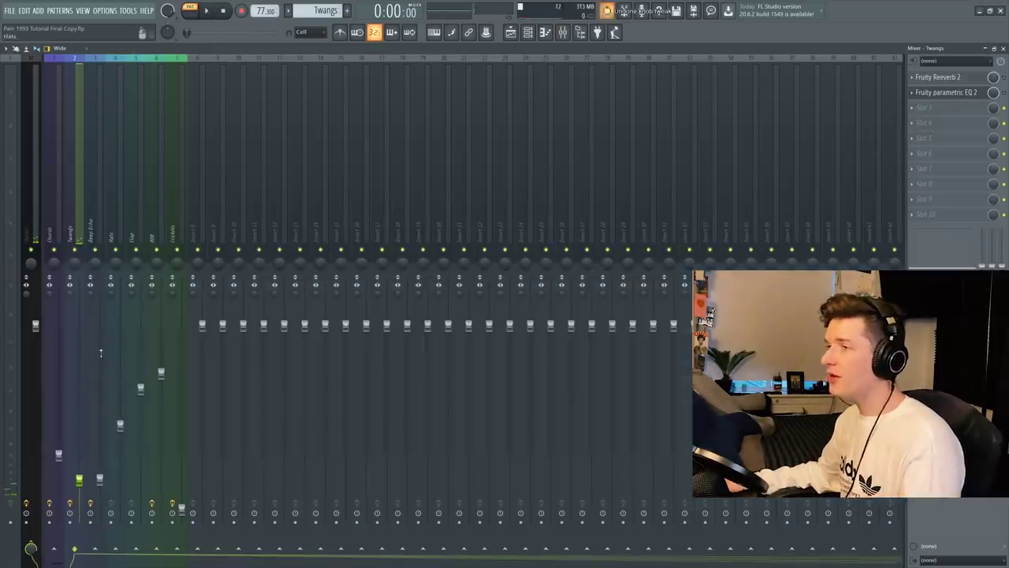
key("space")
left_click(938, 76)
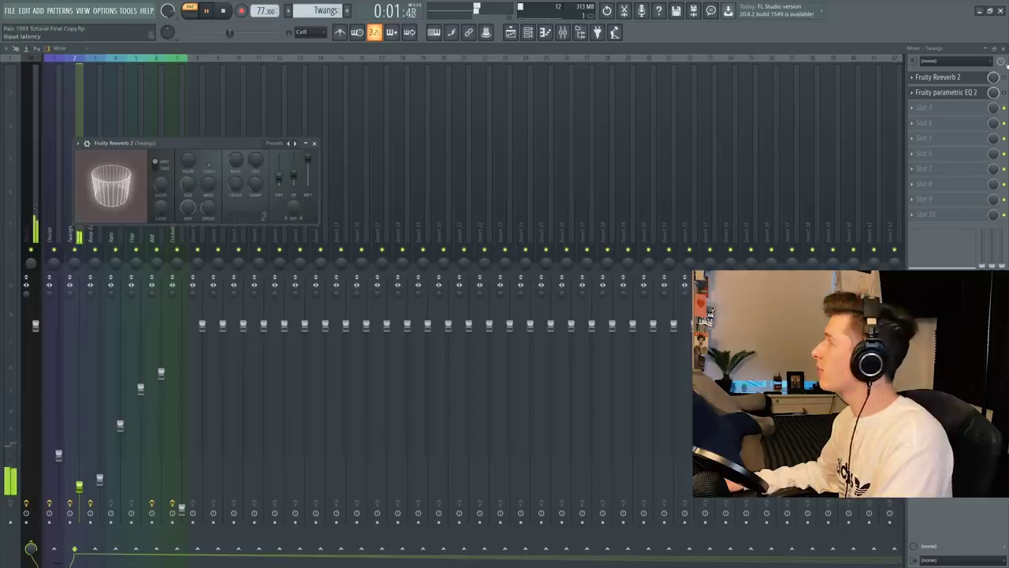
left_click(939, 77)
left_click(960, 96)
key("space")
left_click(960, 96)
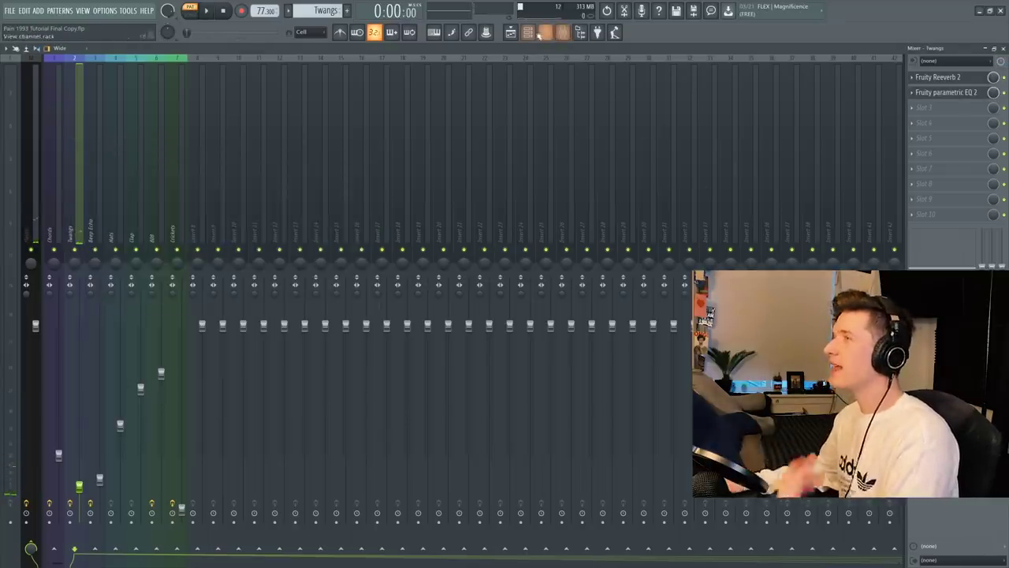
Place Twangs clips on Track 2 at alternating bars in the playlist.
left_click(512, 31)
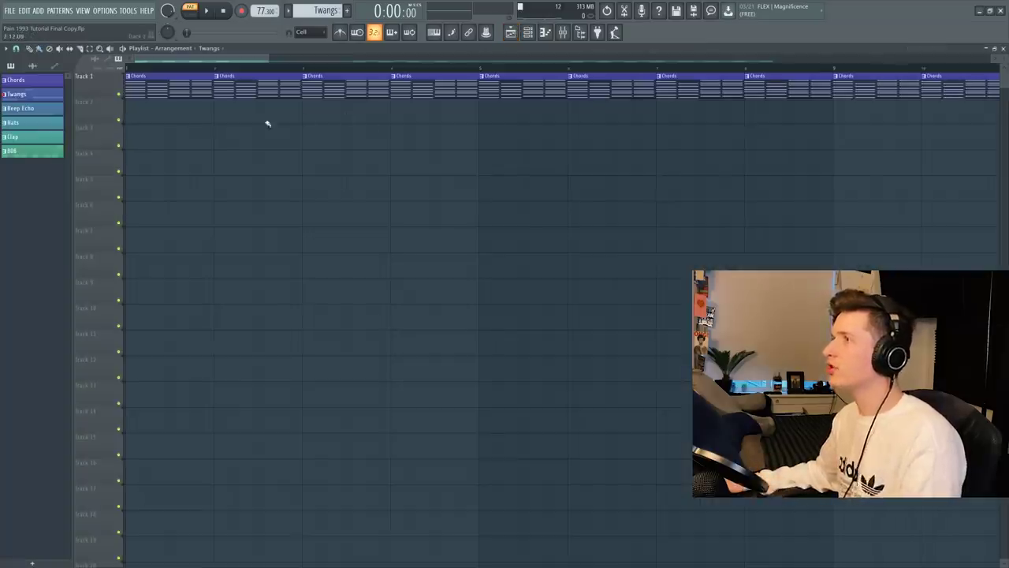
left_click(218, 119)
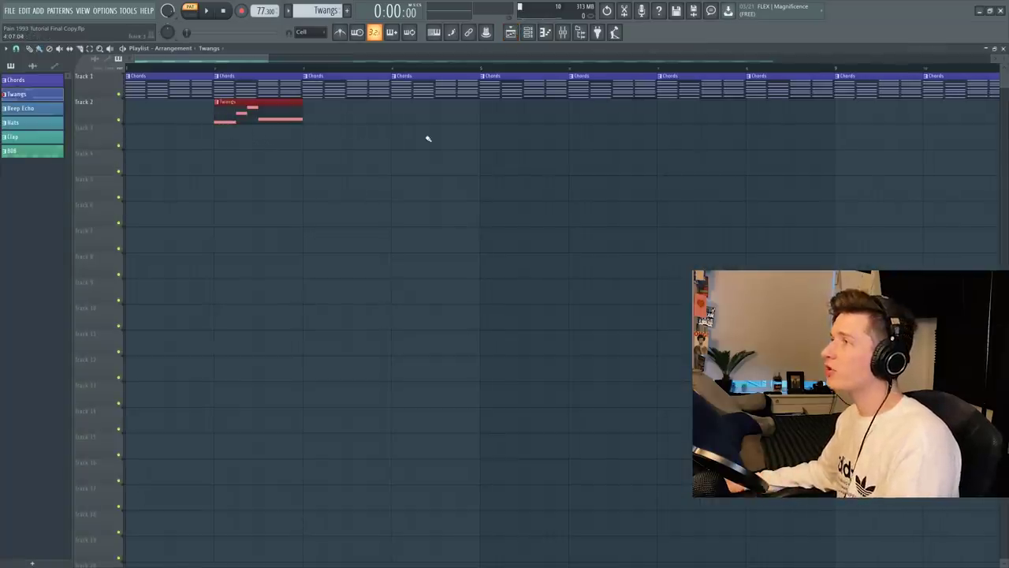
left_click(394, 118)
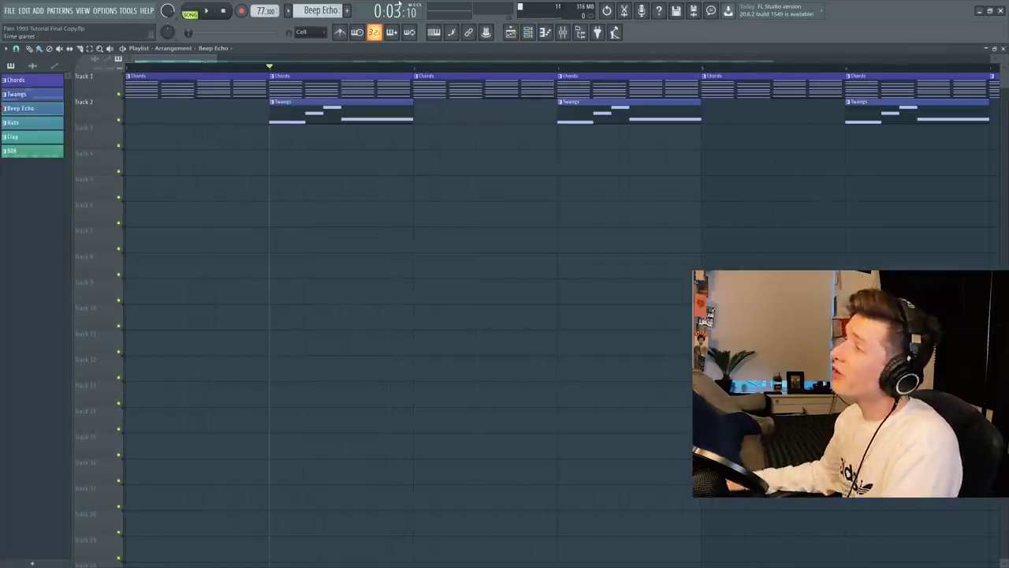
Open Beep Echo's Sytrus main page, then play its repeated-note pattern in the piano roll.
left_click(528, 32)
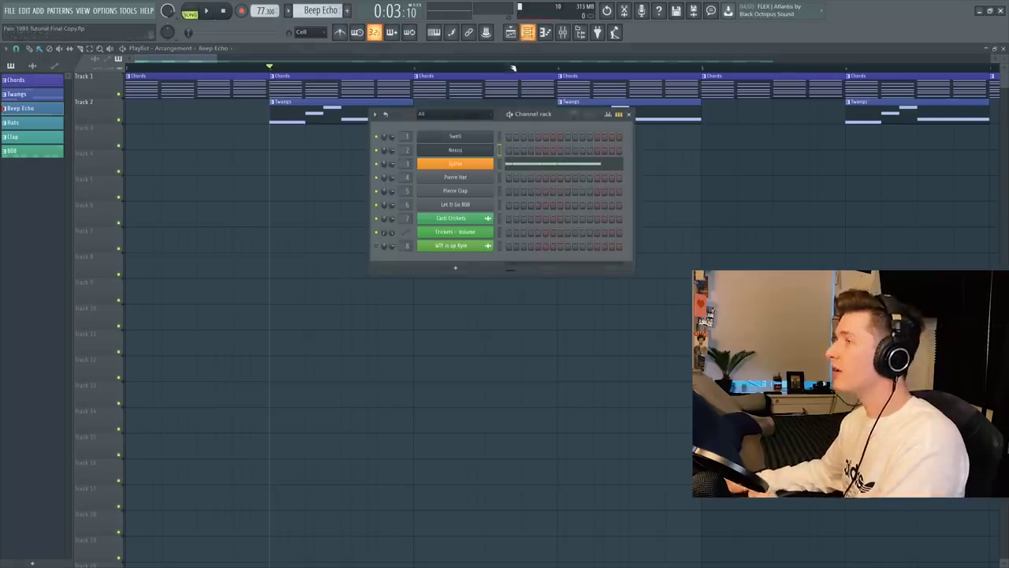
left_click(477, 167)
left_click(168, 140)
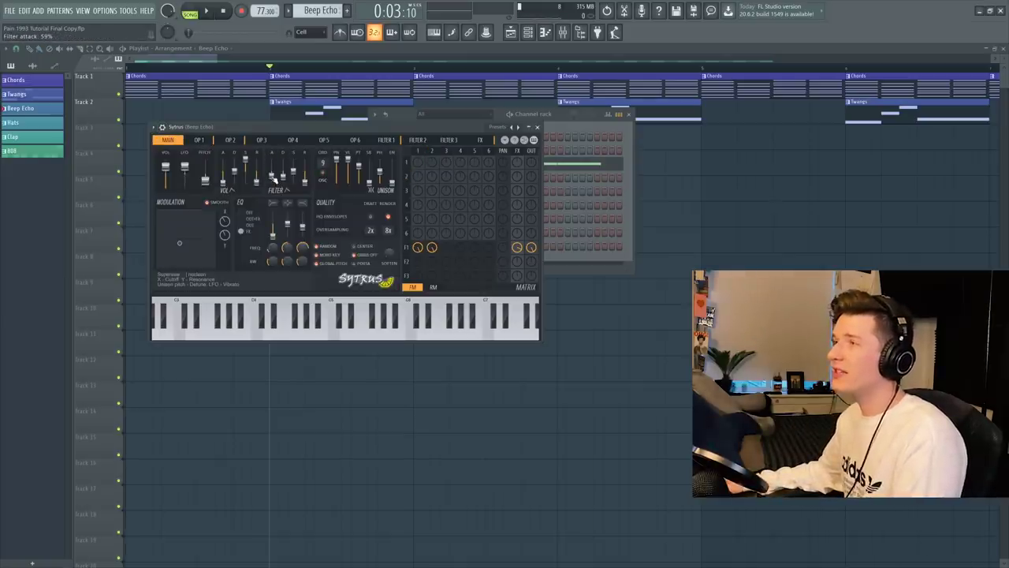
key("F7")
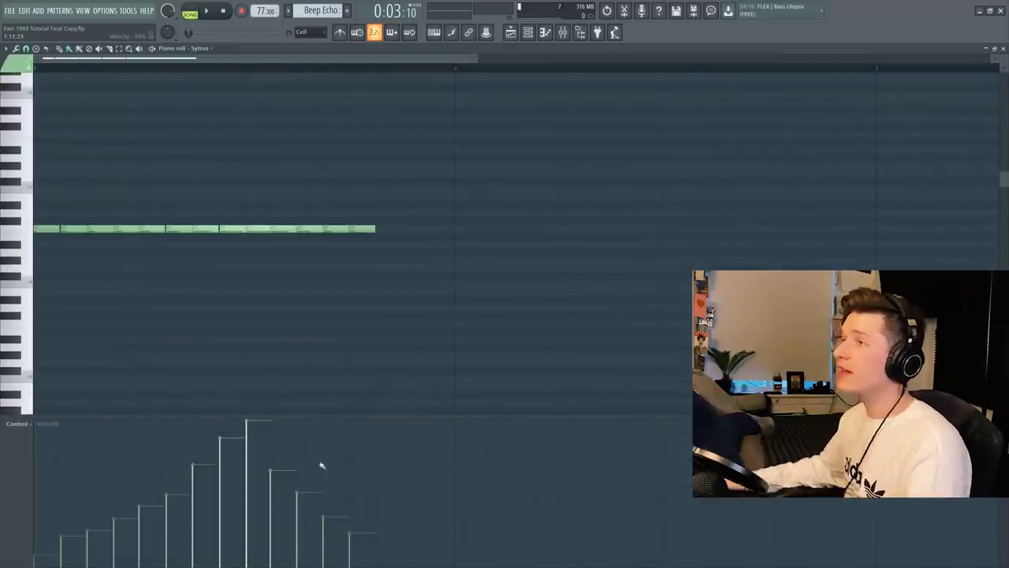
scroll(223, 70, "up", 4)
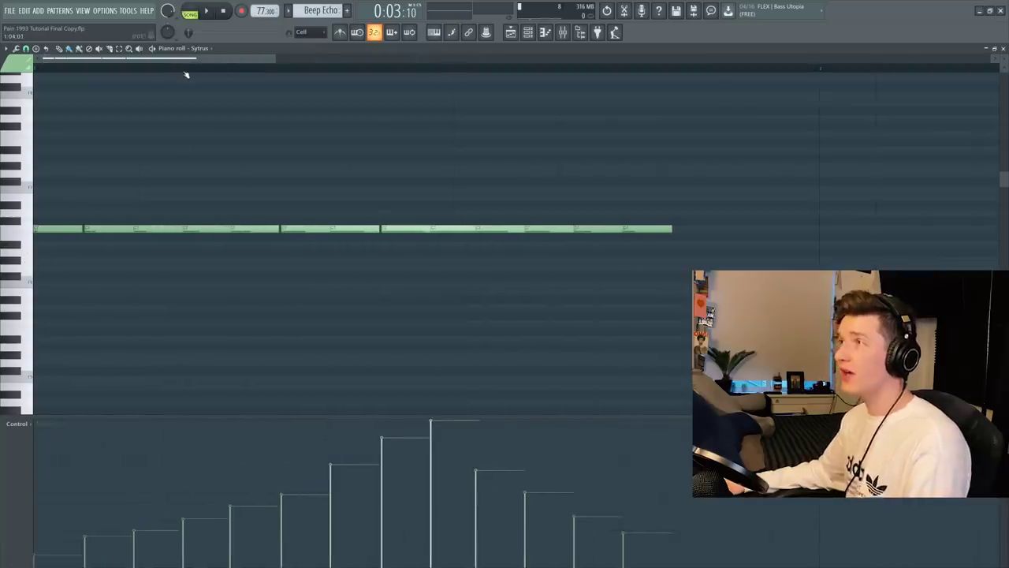
key("space")
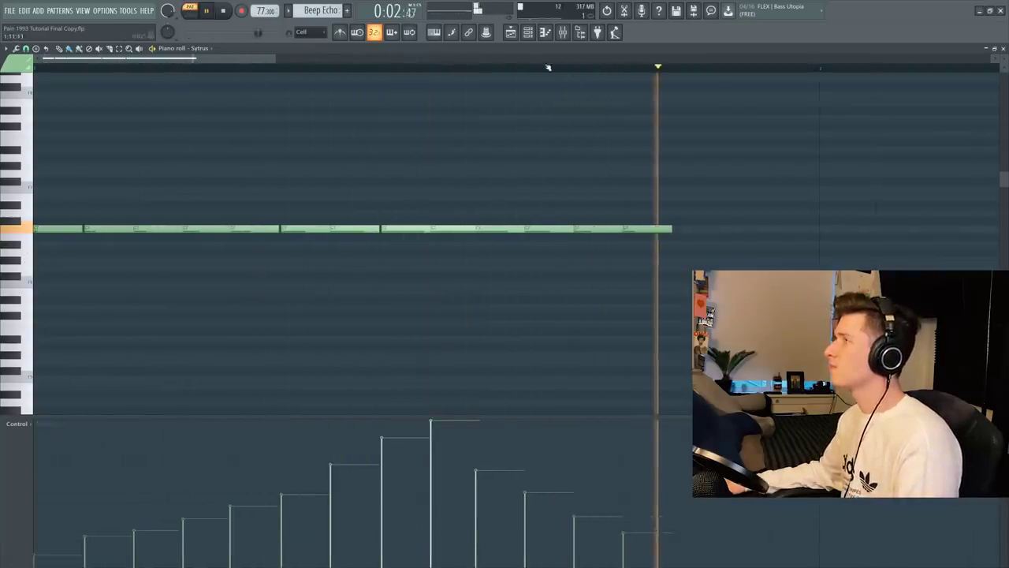
key("space")
Check the Beep Echo insert's Fruity Reeverb 2 during playback, then return to the playlist.
left_click(563, 33)
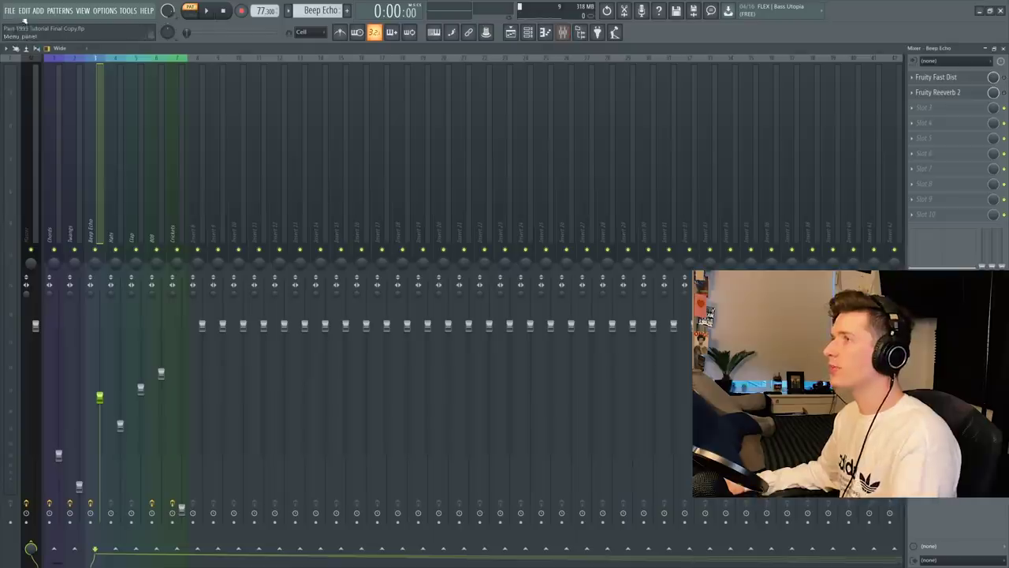
key("space")
key("ctrl+z")
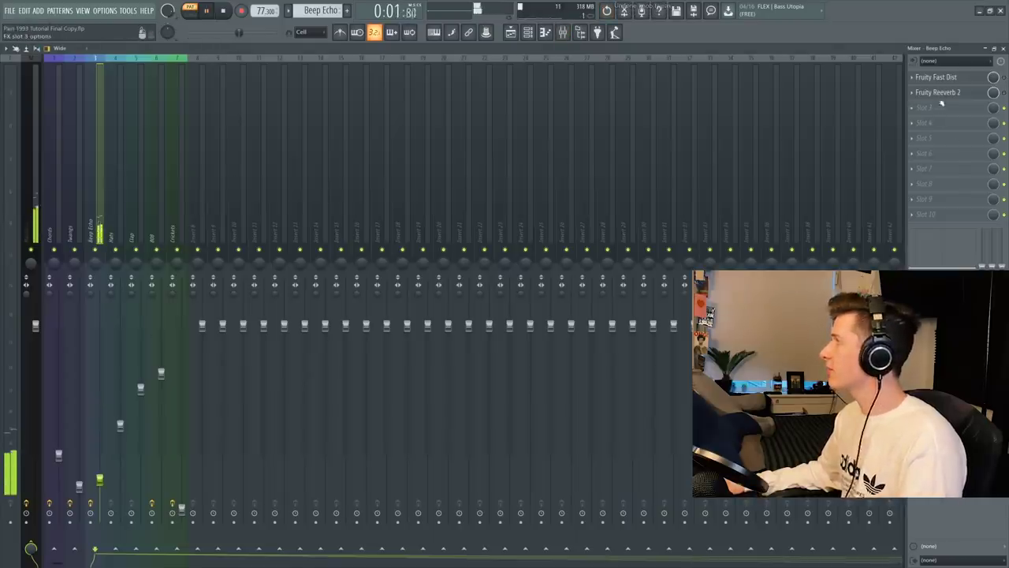
left_click(961, 92)
left_click(961, 92)
left_click(961, 92)
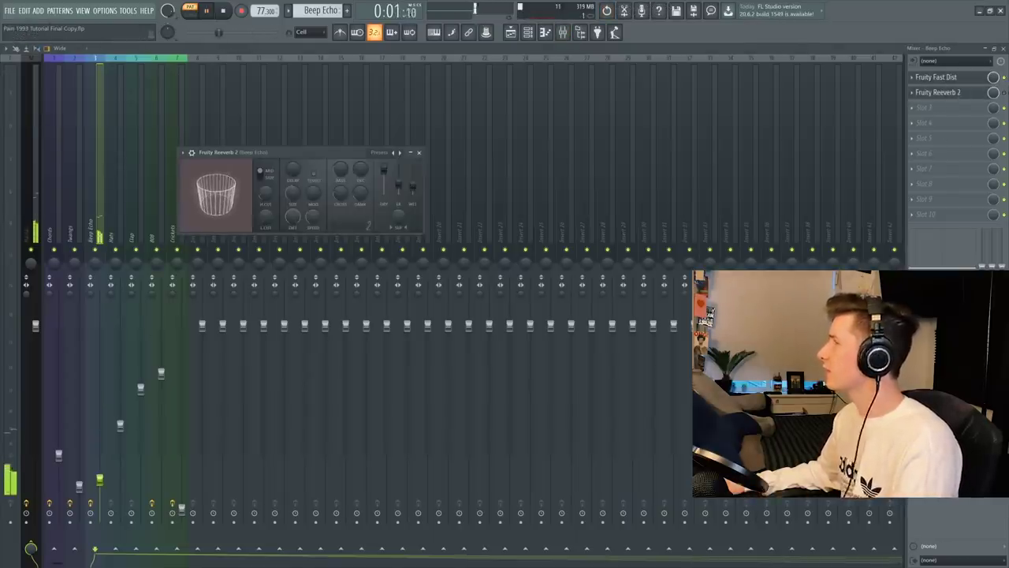
left_click(962, 93)
left_click(961, 92)
key("space")
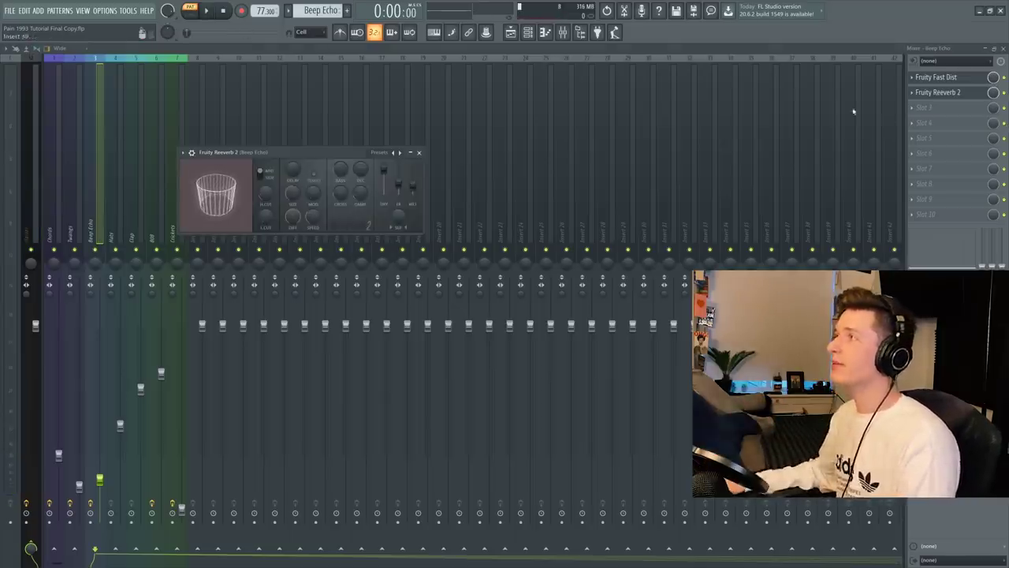
key("F5")
scroll(416, 152, "down", 3)
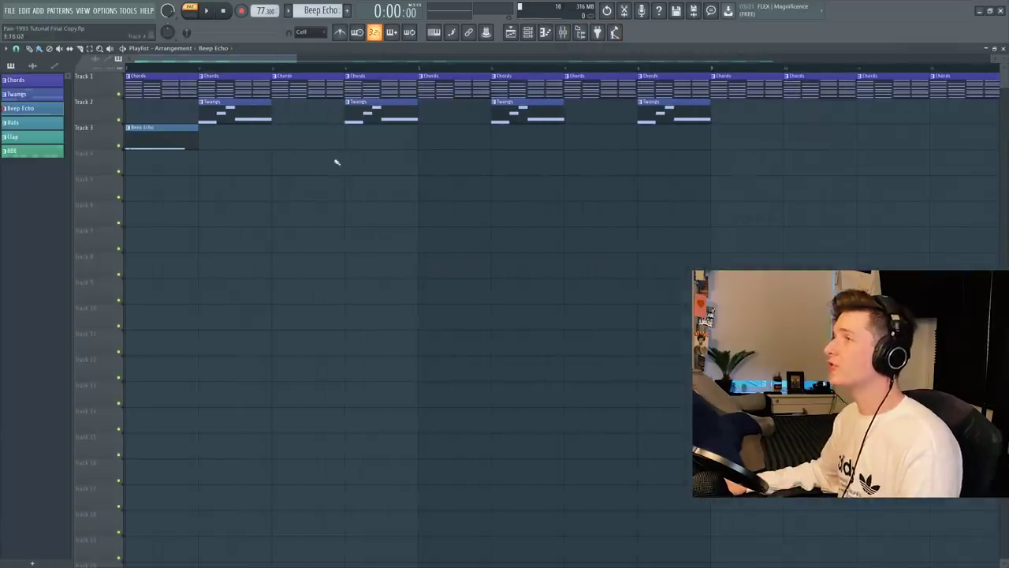
Place a Beep Echo clip on Track 3 and return to the playlist as the song plays.
left_click(268, 136)
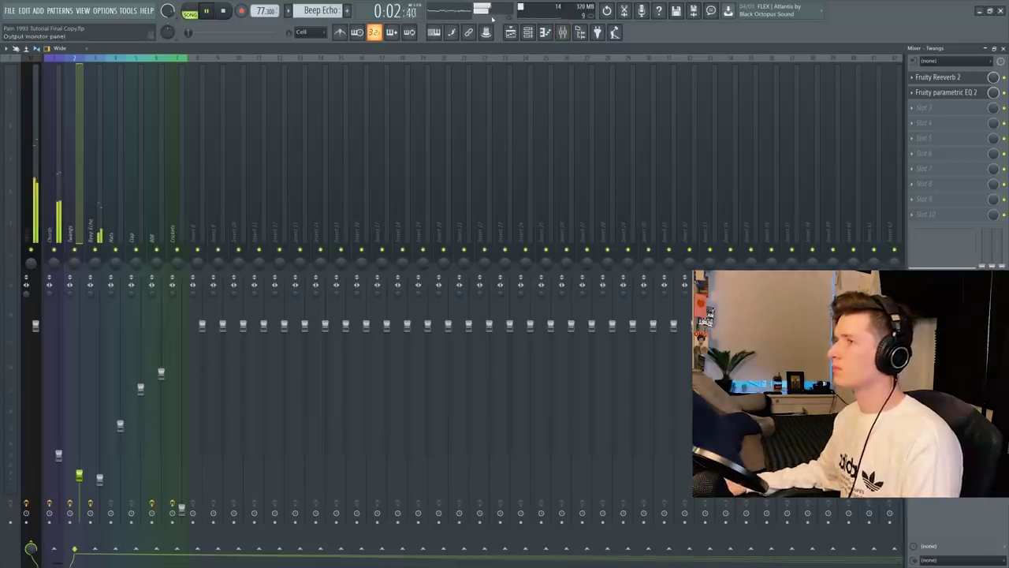
left_click(511, 33)
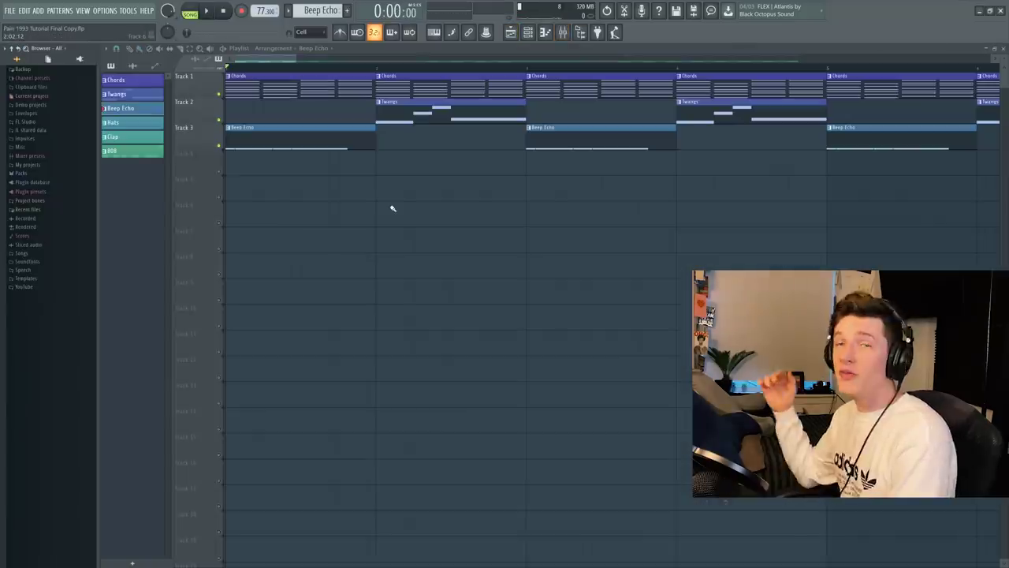
Inspect the Pierre Hat and Pierre Clap sample settings from the Channel rack.
left_click(529, 32)
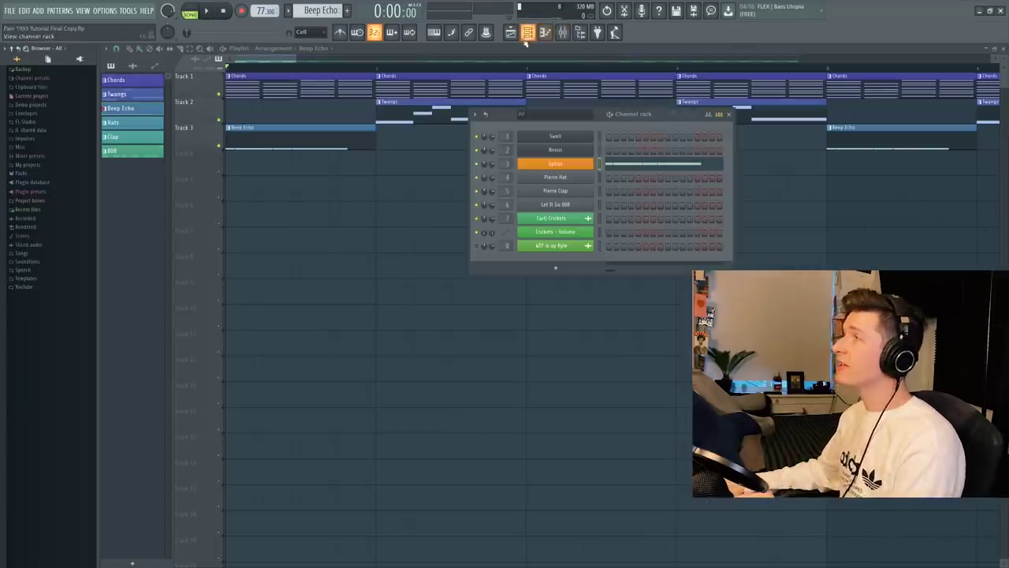
left_click(545, 181)
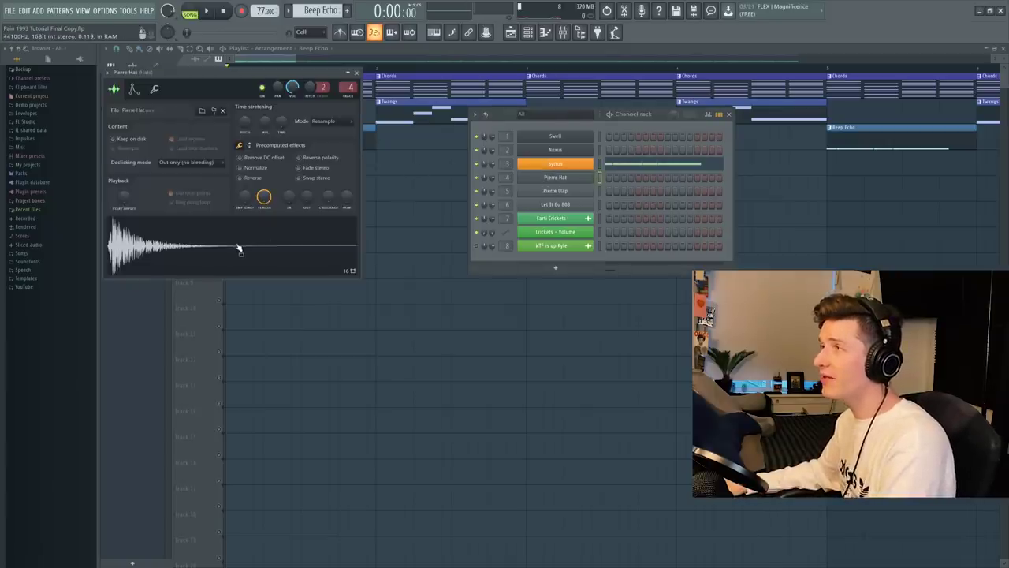
left_click(583, 191)
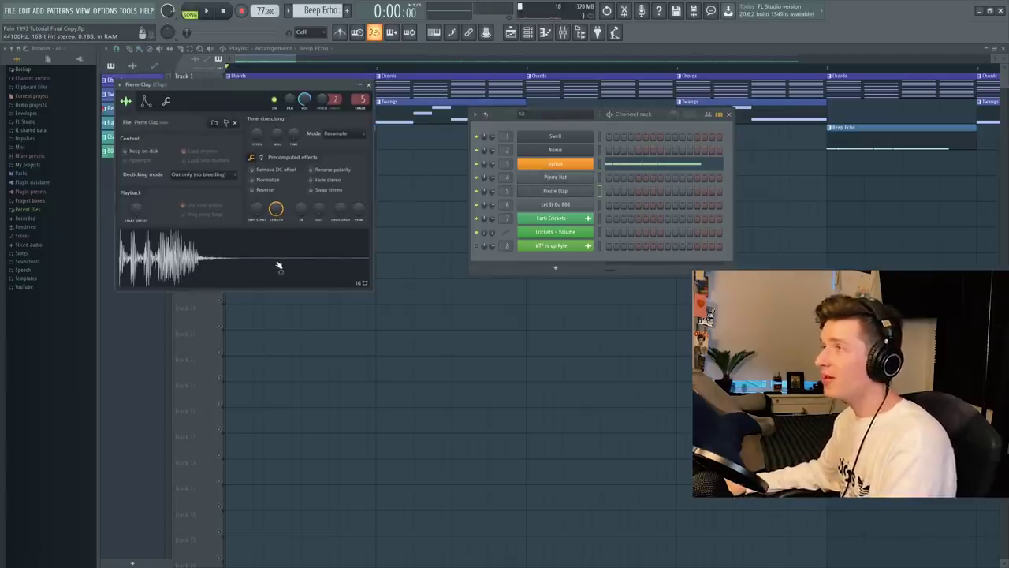
left_click(369, 85)
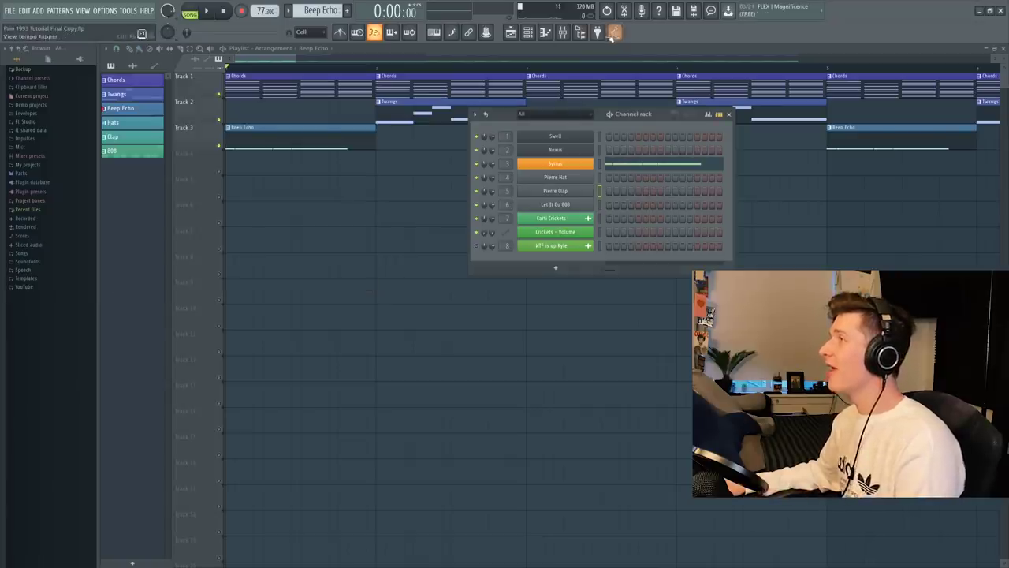
key("F6")
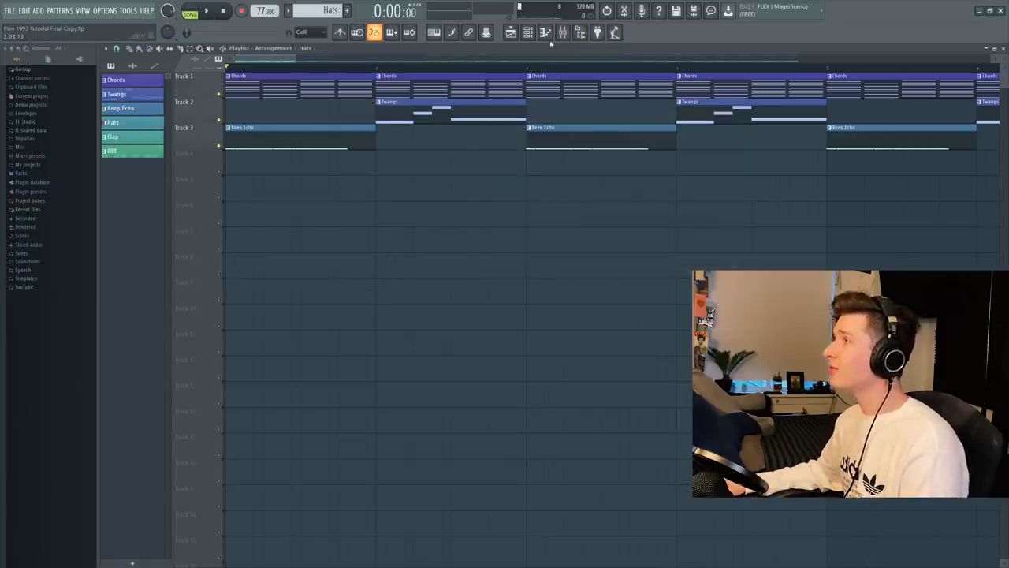
Play the Clap pattern in the piano roll, then return to the playlist arrangement.
key("F7")
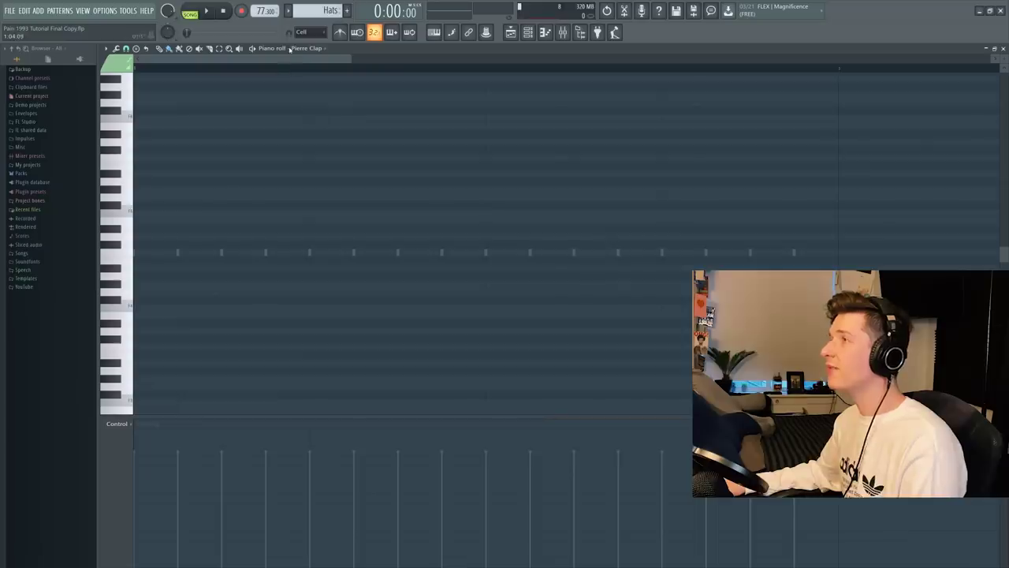
left_click(204, 13)
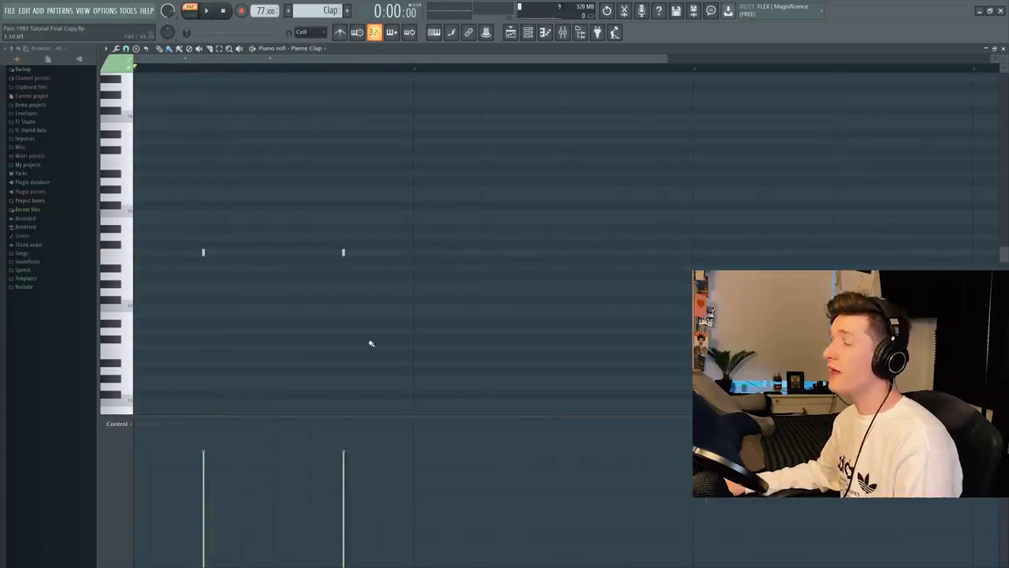
key("space")
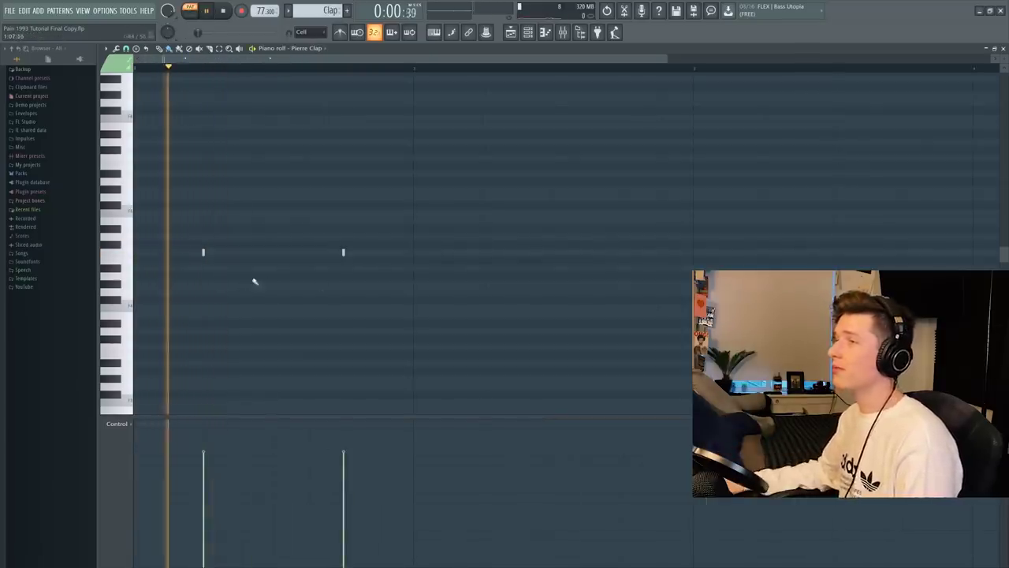
key("space")
key("F9")
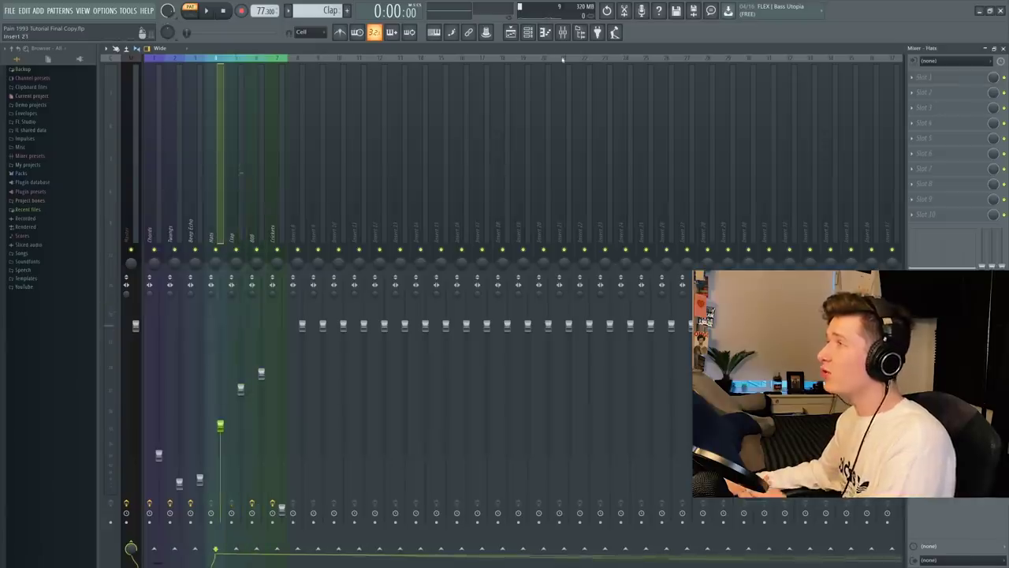
key("F5")
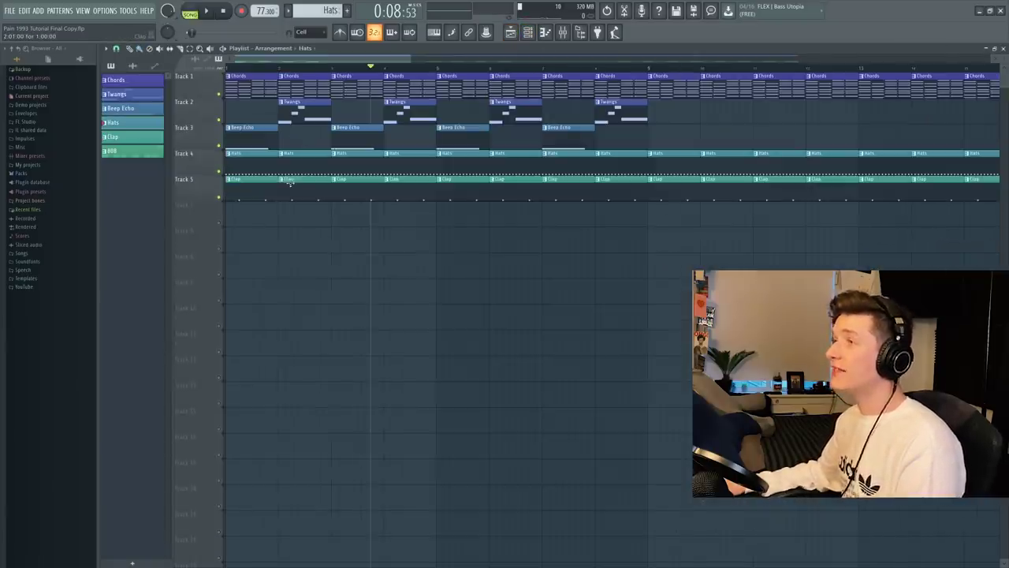
scroll(363, 218, "down", 6)
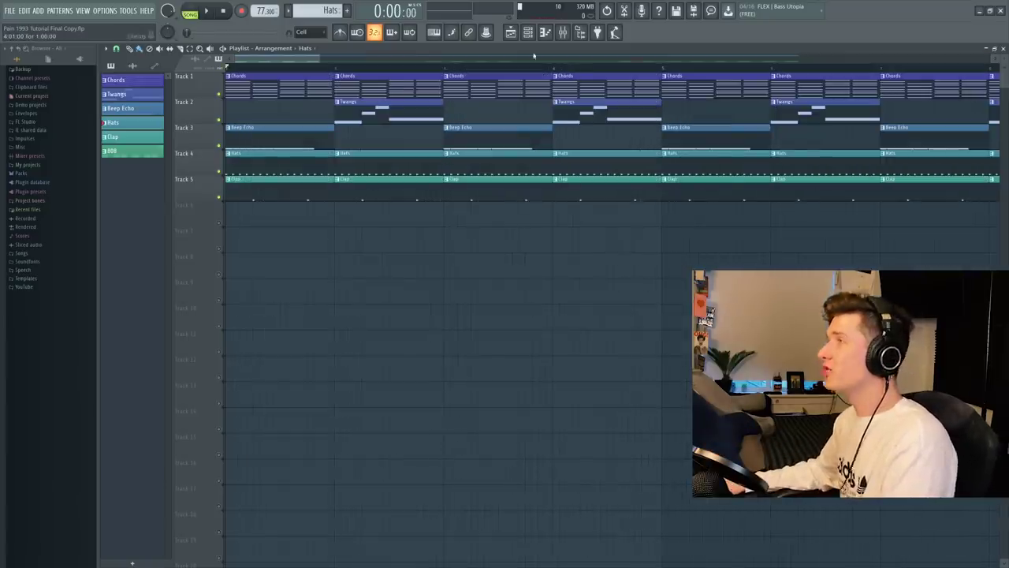
Inspect the Let It Go 808 channel's sample settings and play back its pattern.
left_click(528, 32)
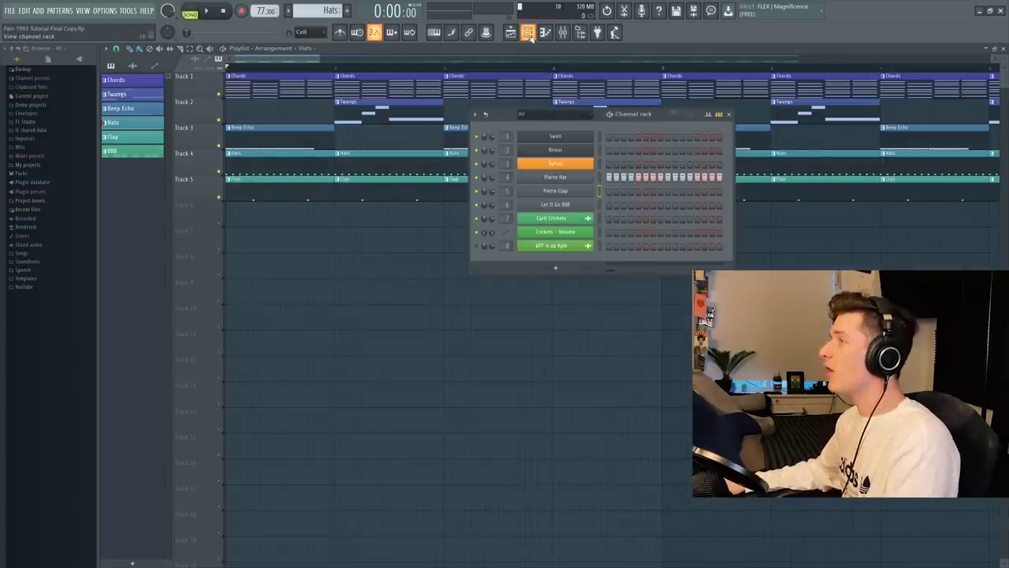
left_click(576, 206)
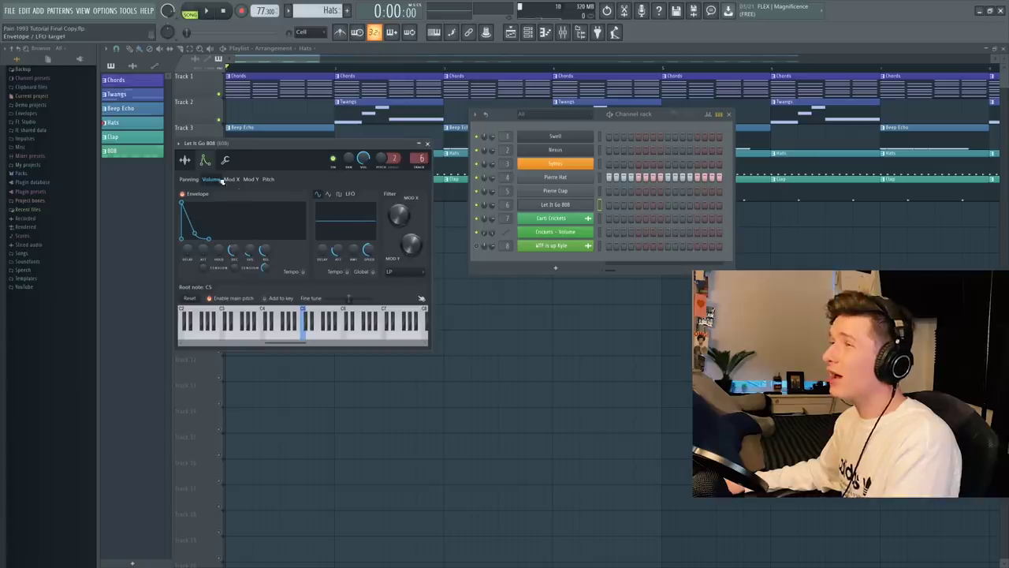
left_click(188, 161)
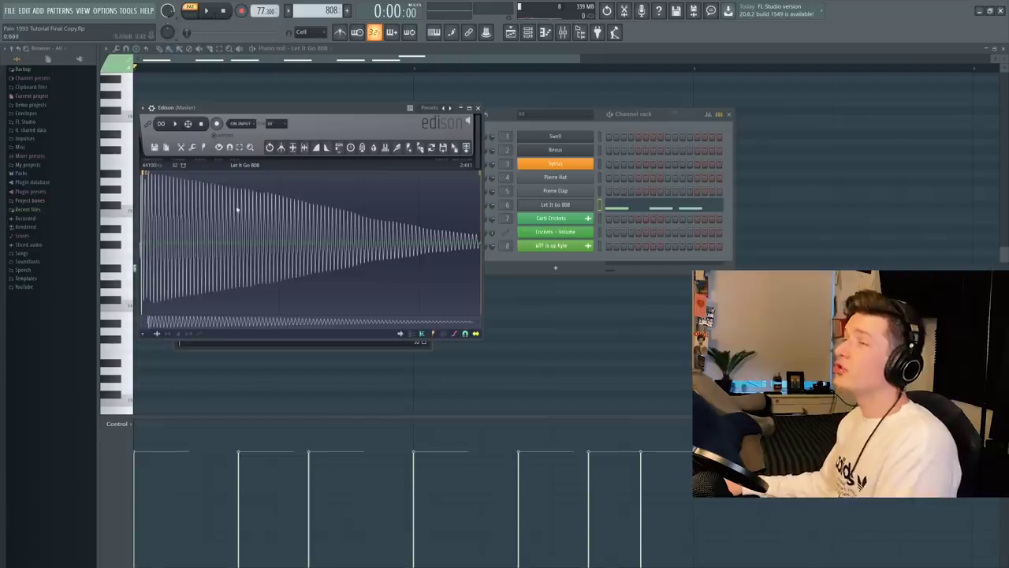
key("Escape")
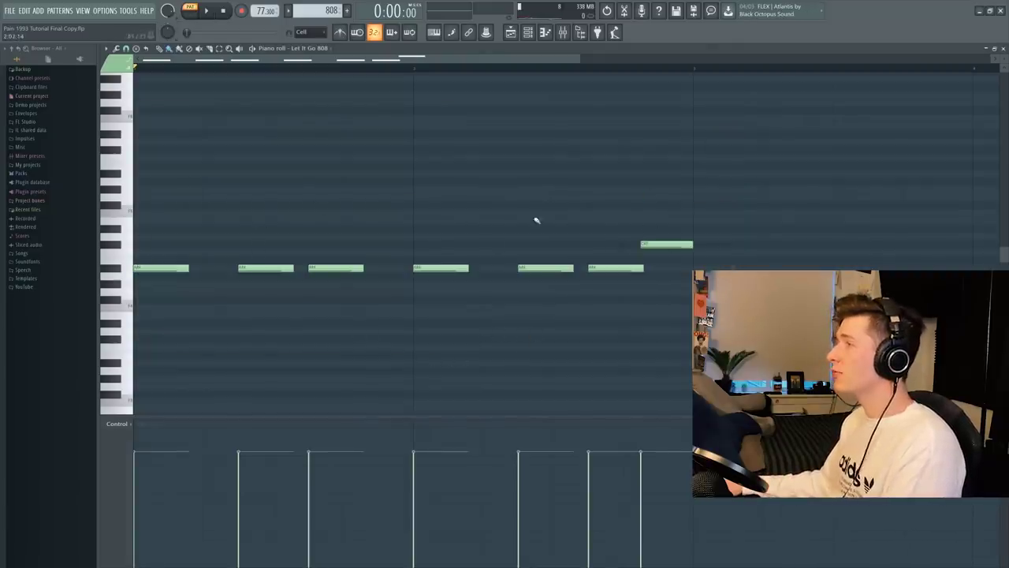
key("space")
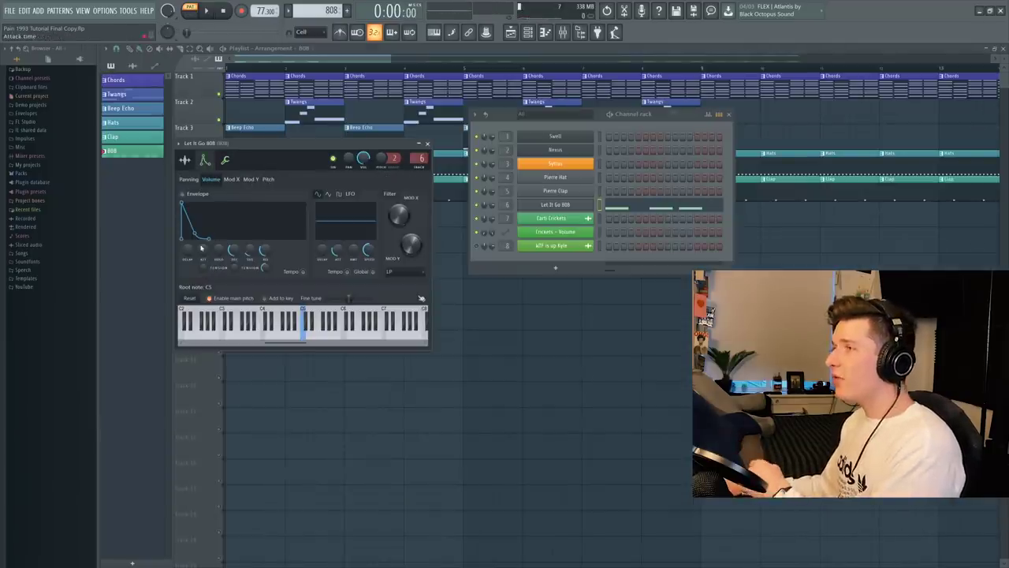
left_click(186, 160)
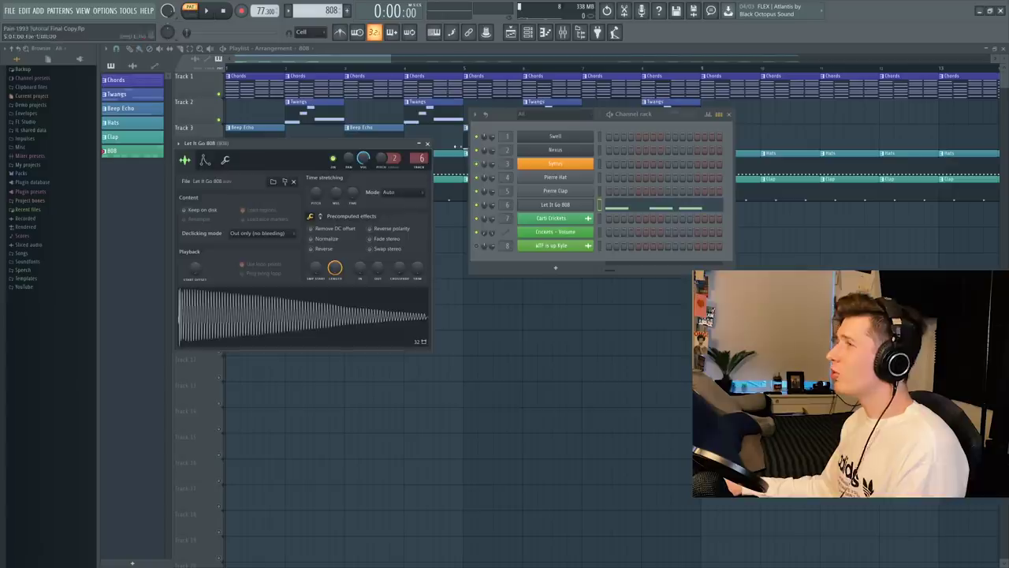
Place an 808 clip at the start of Track 6 and duplicate it across the arrangement.
left_click(427, 148)
key("F6")
left_click_drag(402, 241, 352, 216)
key("ctrl+b")
key("ctrl+b")
key("ctrl+b")
key("ctrl+b")
key("ctrl+b")
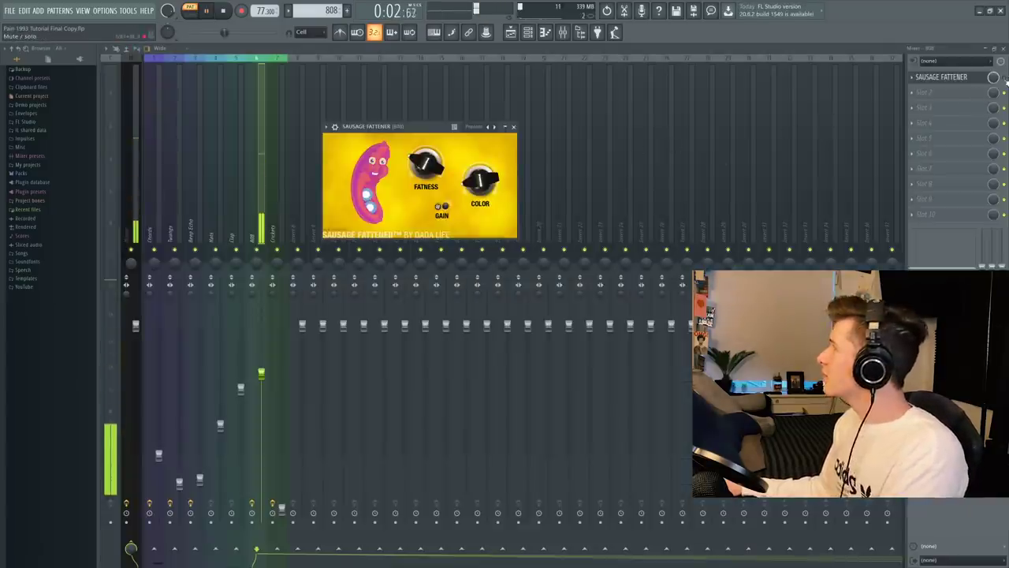
Turn Sausage Fattener's Fatness to maximum on the 808 mixer insert.
left_click(509, 126)
left_click(942, 76)
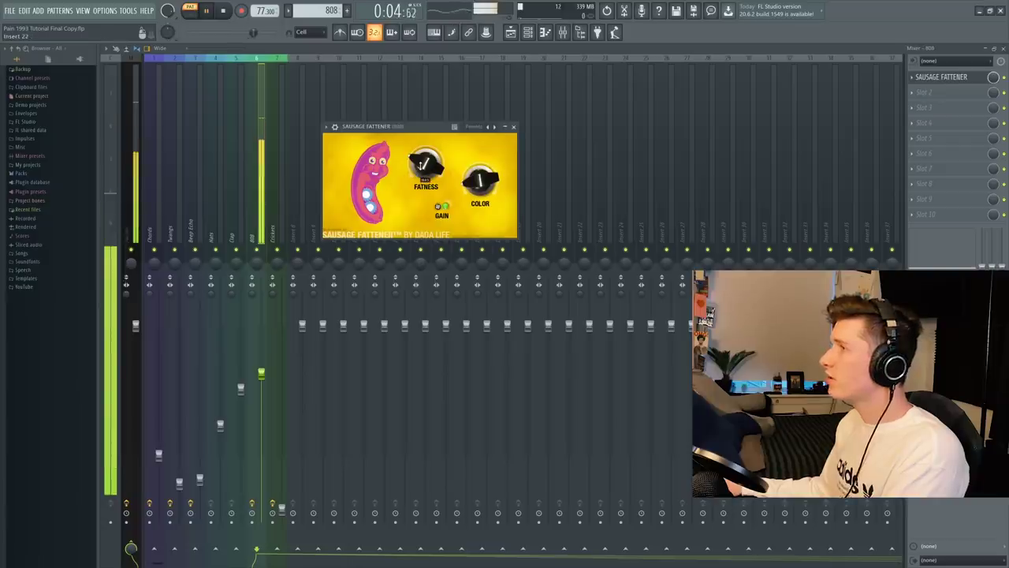
left_click_drag(423, 163, 387, 24)
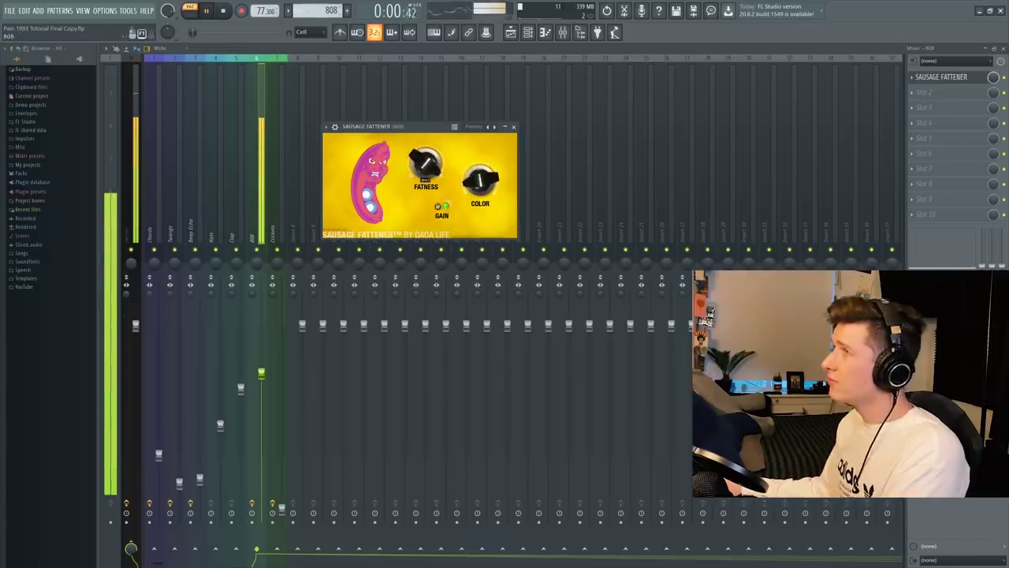
key("space")
key("F5")
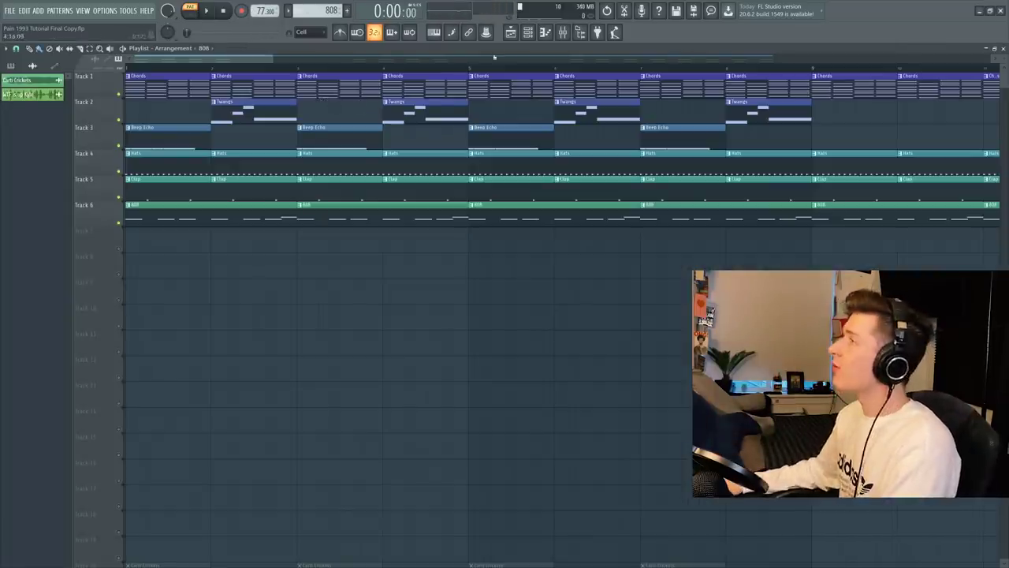
Check the Carti Crickets sampler channel settings in the Channel rack.
key("F6")
left_click(463, 223)
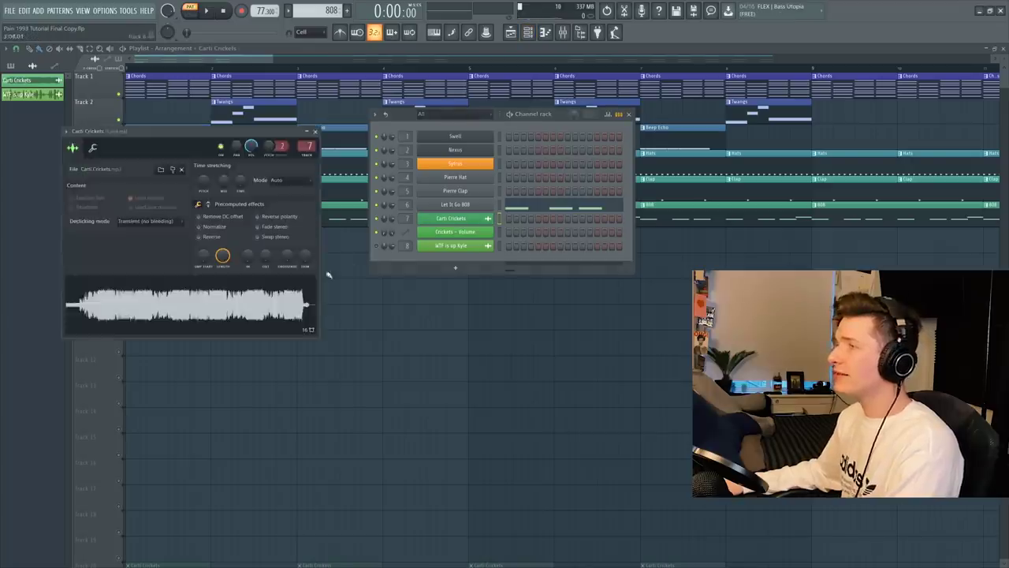
left_click_drag(233, 139, 300, 202)
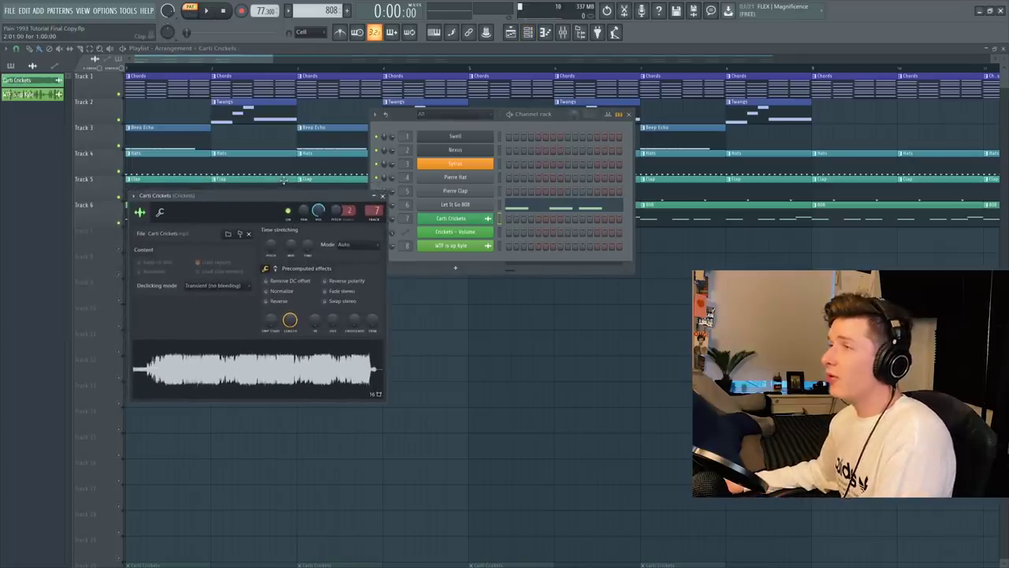
left_click(382, 195)
key("F6")
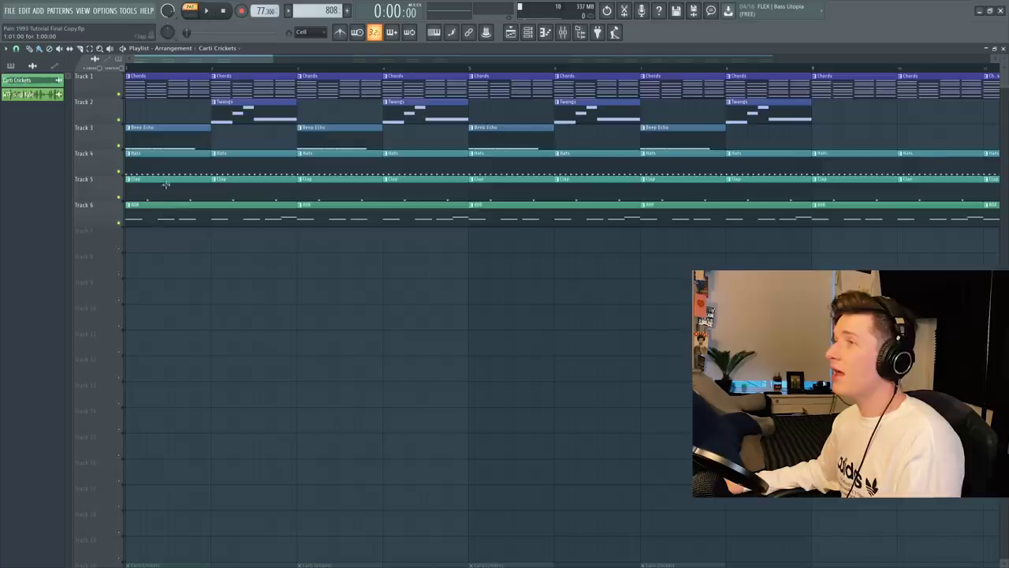
Paint Carti Crickets clips on Track 7 at bars 1 and 3, then bring up the mixer.
scroll(187, 105, "up", 2)
scroll(187, 105, "up", 2)
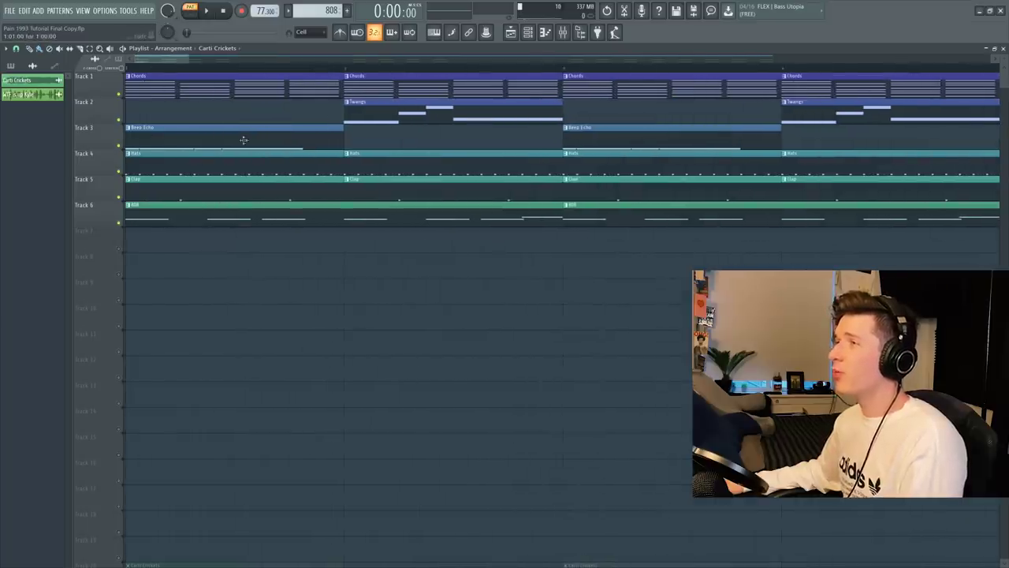
scroll(244, 140, "down", 3)
left_click(134, 236)
left_click(367, 241)
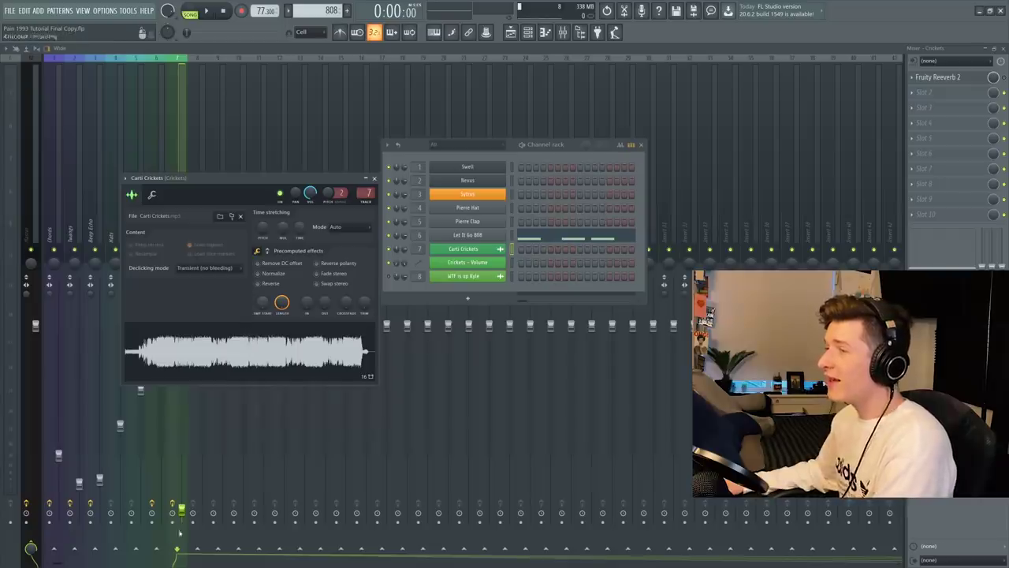
left_click(179, 534)
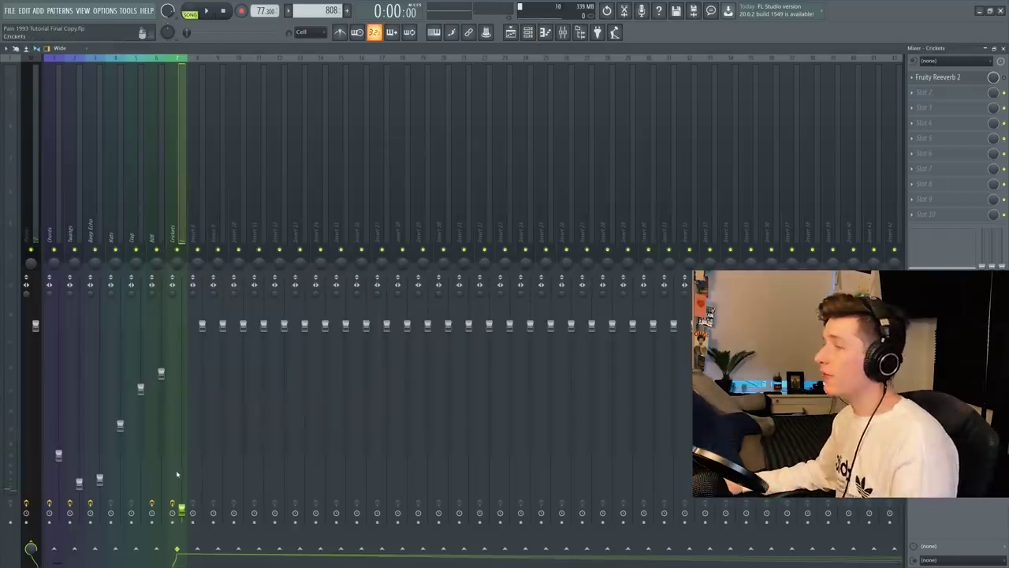
Create a Crickets - Volume automation clip from the insert's fader and place it at Track 8's start.
left_click(939, 76)
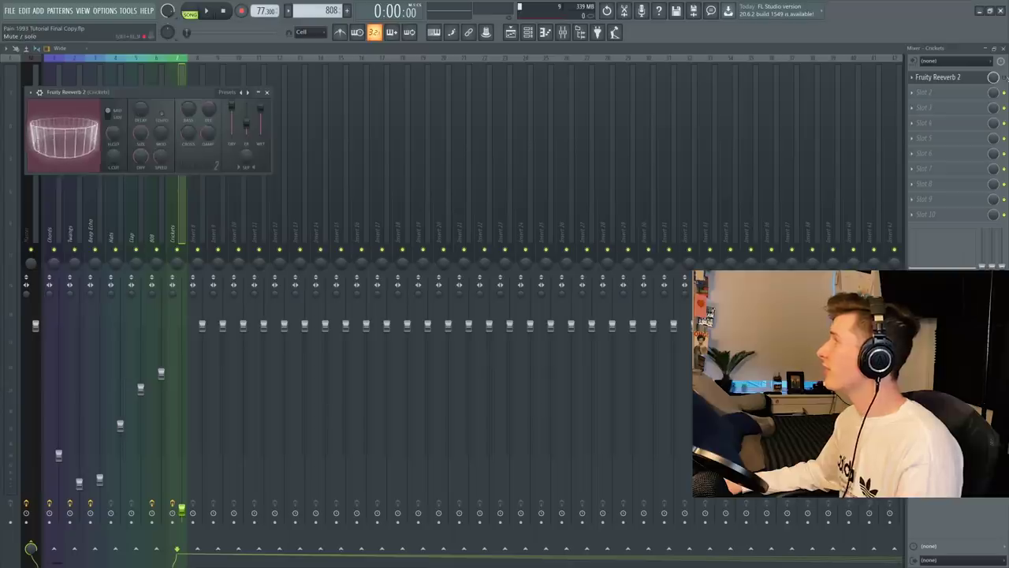
left_click(938, 76)
right_click(185, 509)
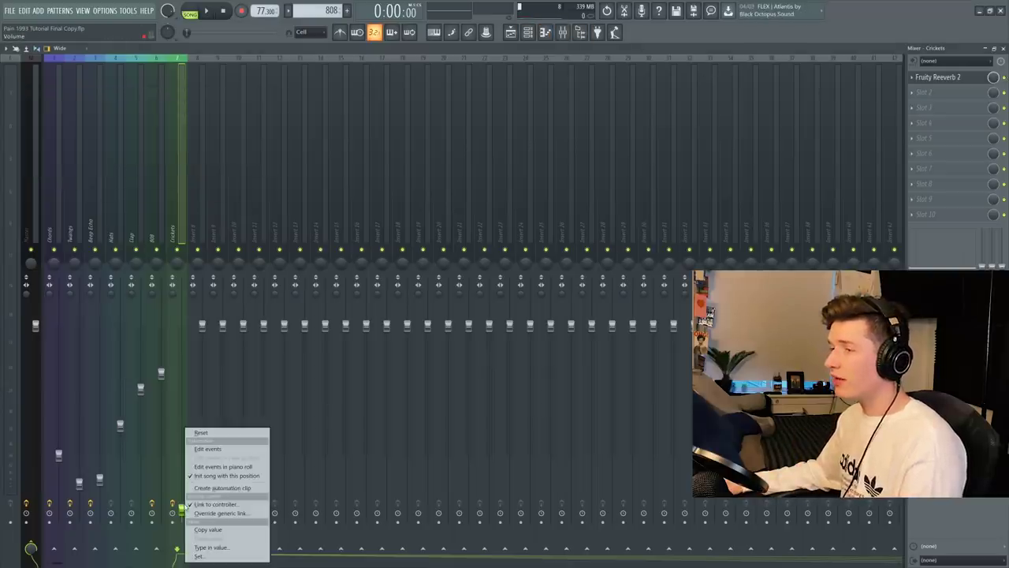
left_click(208, 489)
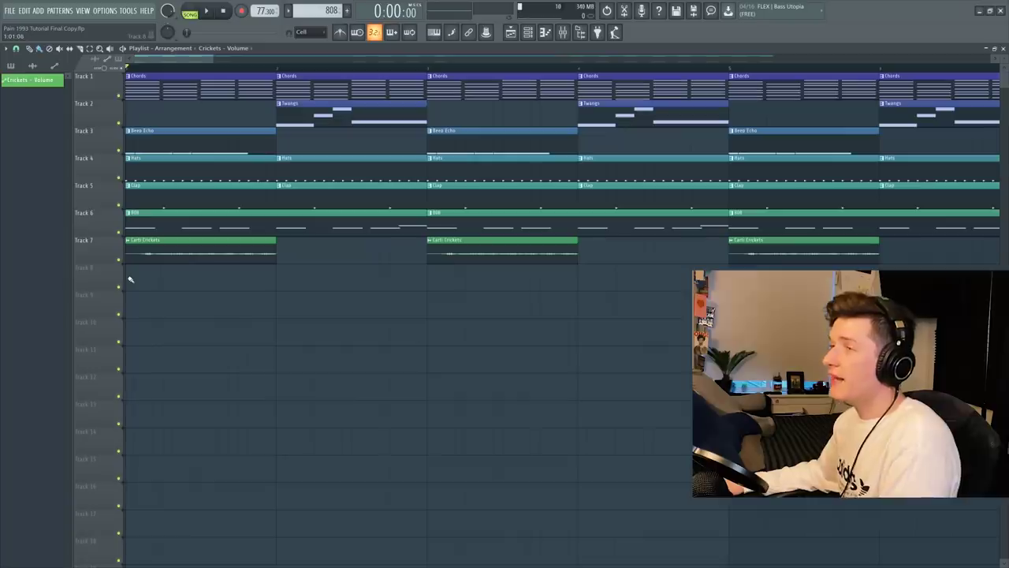
left_click(131, 279)
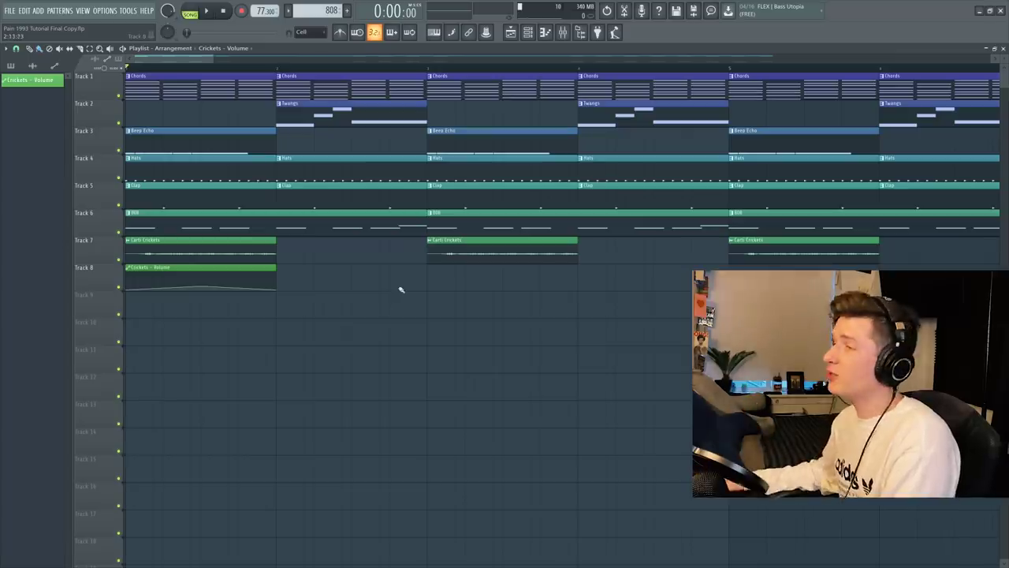
Copy the Crickets - Volume clips to bars 3 and 5 beneath the Carti Crickets clips.
left_click(424, 275)
scroll(423, 274, "up", 1)
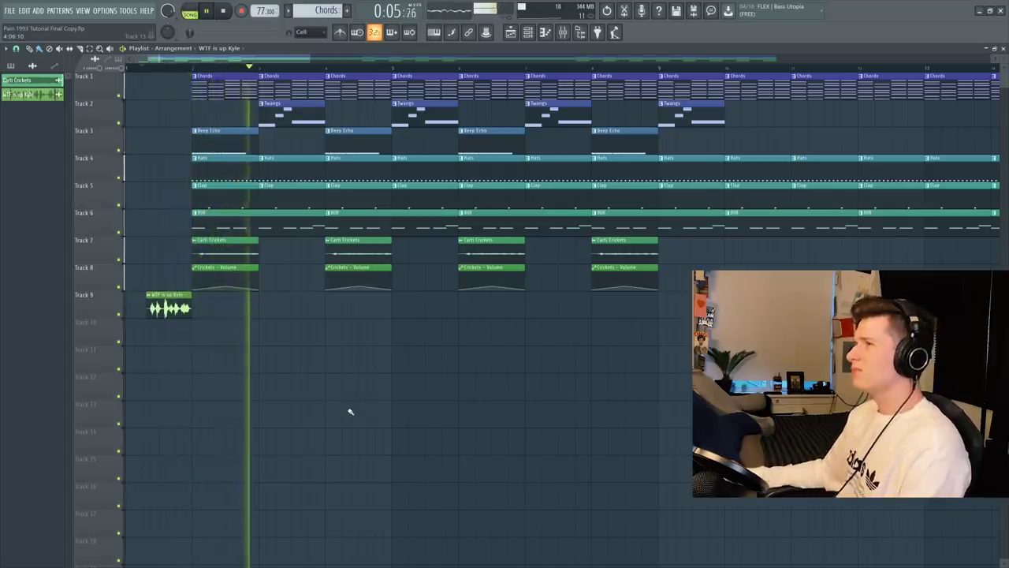
key("space")
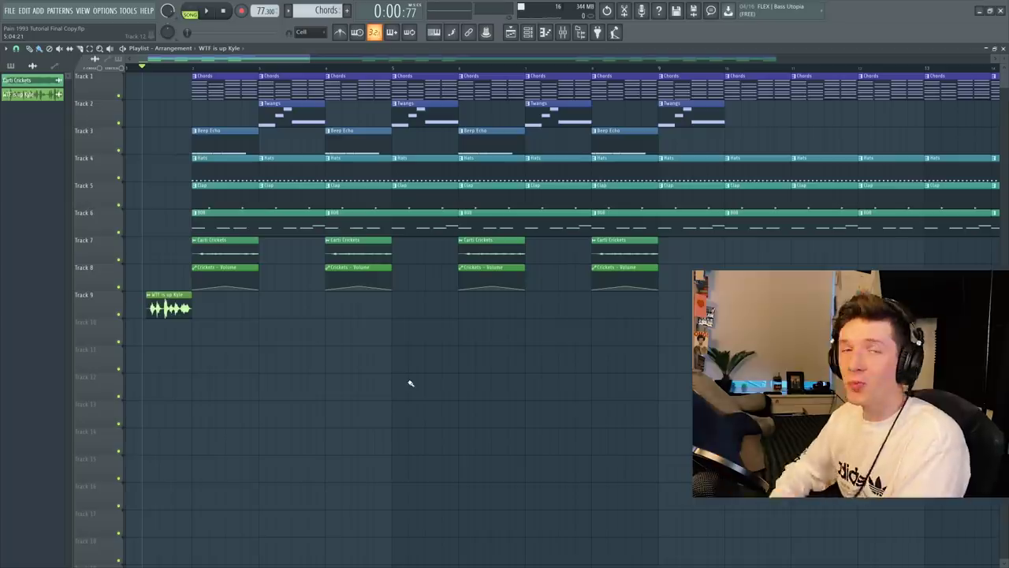